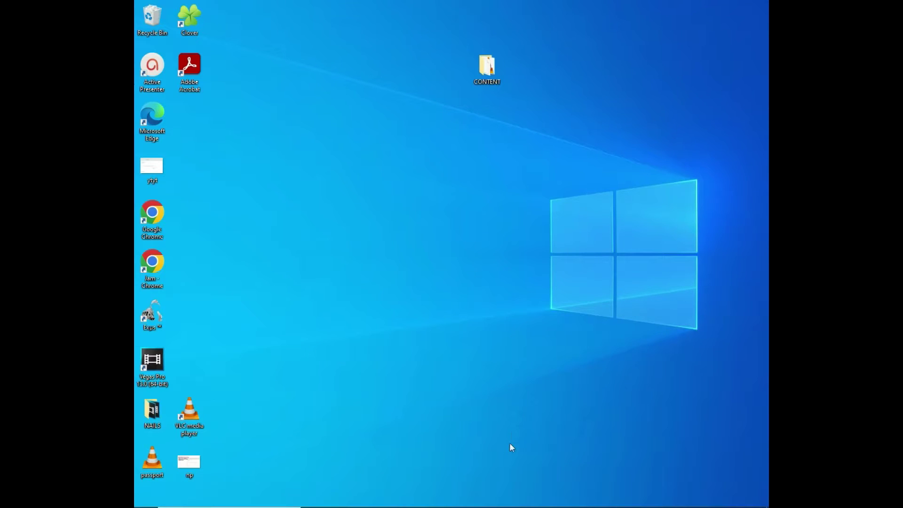
Clone white background over the left ear, cheek and temple edges with a size-60 brush.
{"action": "left_click", "coordinate": [659, 166]}
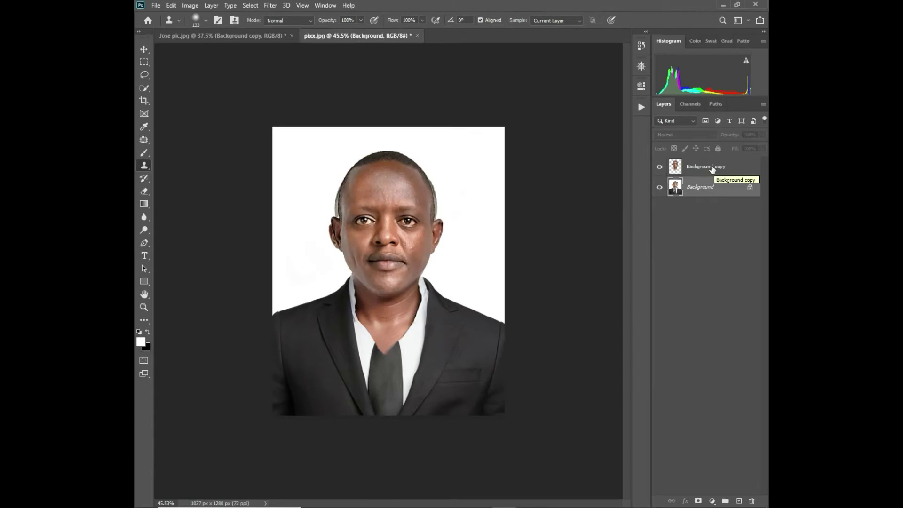
{"action": "left_click", "coordinate": [659, 166]}
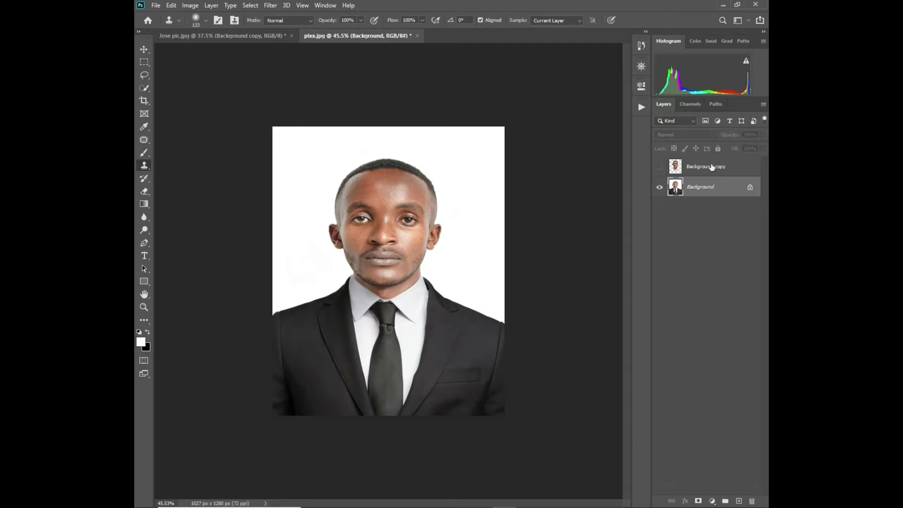
{"action": "left_click", "coordinate": [306, 219], "text": "alt"}
{"action": "mouse_move", "coordinate": [309, 201]}
{"action": "left_mouse_down"}
{"action": "mouse_move", "coordinate": [327, 236]}
{"action": "mouse_move", "coordinate": [326, 169]}
{"action": "mouse_move", "coordinate": [329, 207]}
{"action": "left_mouse_up"}
{"action": "scroll", "coordinate": [329, 207], "scroll_direction": "up", "scroll_amount": 3}
{"action": "key", "text": "bracketleft"}
{"action": "key", "text": "bracketleft"}
{"action": "key", "text": "bracketleft"}
{"action": "mouse_move", "coordinate": [317, 266]}
{"action": "left_mouse_down"}
{"action": "mouse_move", "coordinate": [302, 230]}
{"action": "mouse_move", "coordinate": [323, 235]}
{"action": "mouse_move", "coordinate": [337, 258]}
{"action": "mouse_move", "coordinate": [323, 141]}
{"action": "mouse_move", "coordinate": [390, 82]}
{"action": "left_mouse_up"}
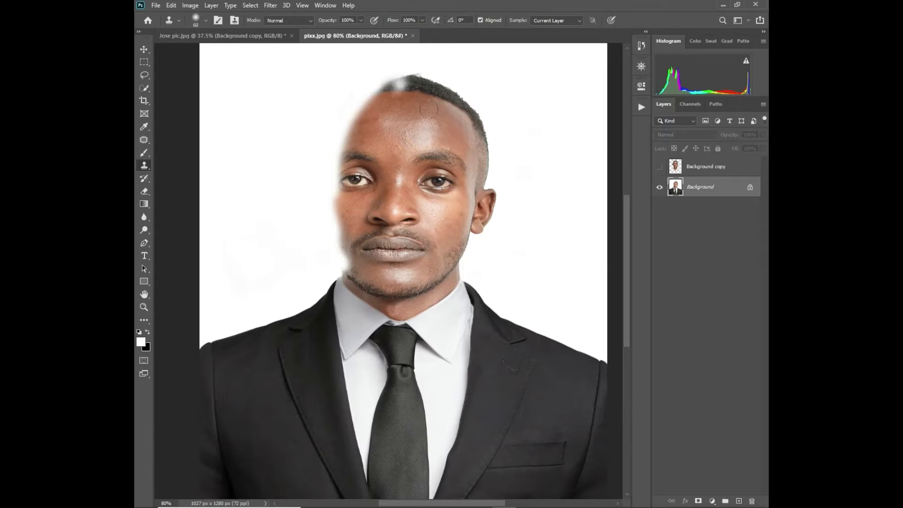
Clone white over the right hair and temple edge and the left cheek edge.
{"action": "left_click", "coordinate": [660, 167]}
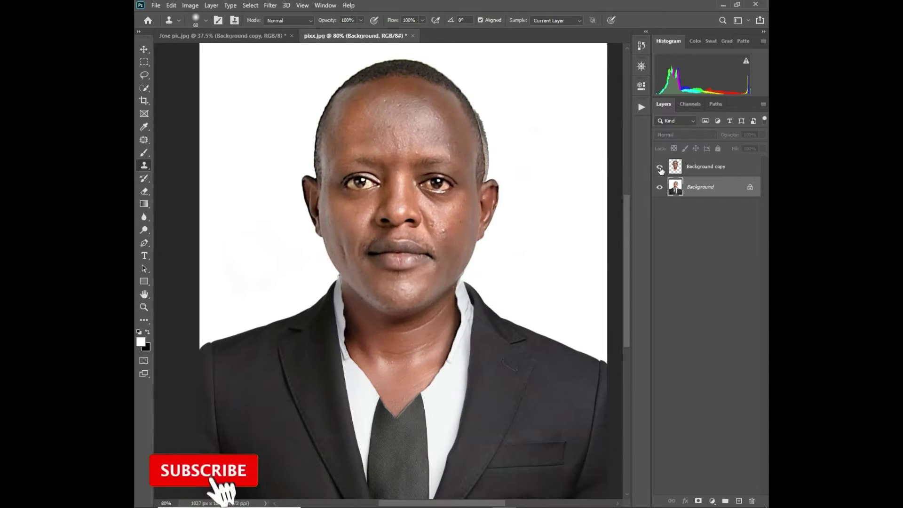
{"action": "left_click", "coordinate": [660, 168]}
{"action": "mouse_move", "coordinate": [538, 115]}
{"action": "left_mouse_down"}
{"action": "mouse_move", "coordinate": [487, 135]}
{"action": "mouse_move", "coordinate": [488, 125]}
{"action": "mouse_move", "coordinate": [490, 207]}
{"action": "mouse_move", "coordinate": [479, 157]}
{"action": "mouse_move", "coordinate": [432, 87]}
{"action": "mouse_move", "coordinate": [382, 80]}
{"action": "mouse_move", "coordinate": [465, 213]}
{"action": "mouse_move", "coordinate": [451, 282]}
{"action": "left_mouse_up"}
{"action": "left_click_drag", "start_coordinate": [315, 205], "coordinate": [343, 262]}
{"action": "scroll", "coordinate": [285, 131], "scroll_direction": "up", "scroll_amount": 1}
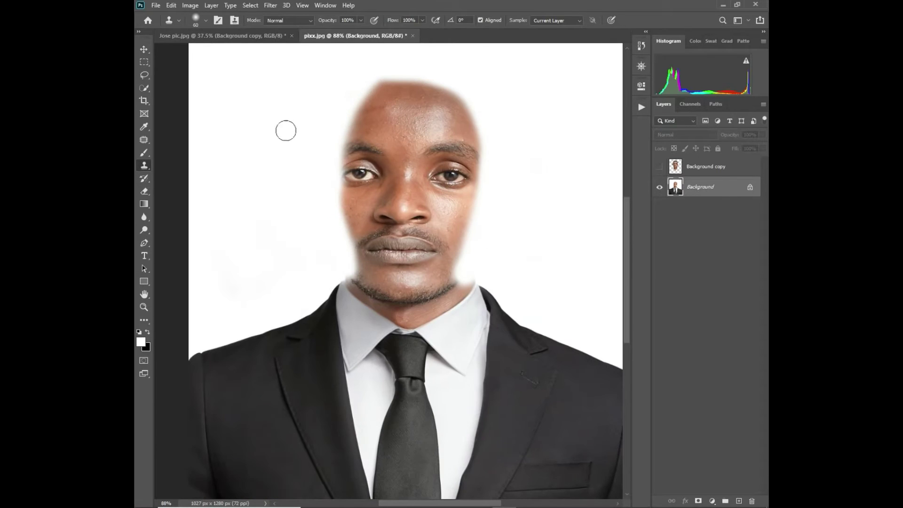
Turn the Background copy layer back on and minimise Photoshop to the desktop.
{"action": "left_click", "coordinate": [660, 168]}
{"action": "scroll", "coordinate": [520, 255], "scroll_direction": "down", "scroll_amount": 3}
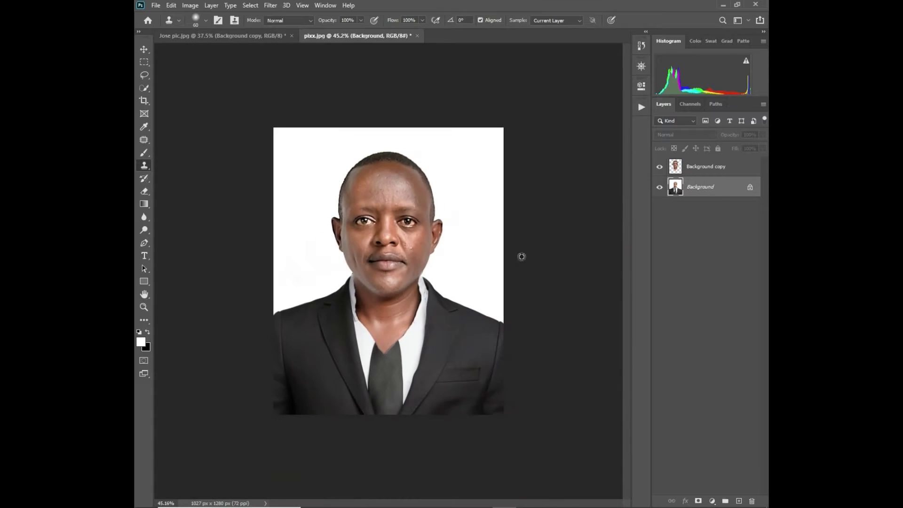
{"action": "scroll", "coordinate": [397, 306], "scroll_direction": "up", "scroll_amount": 3}
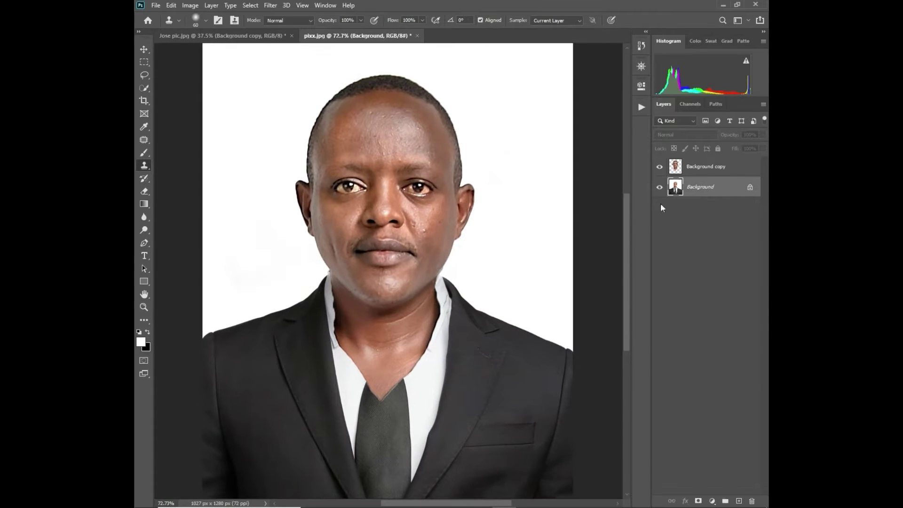
{"action": "left_click", "coordinate": [497, 498]}
{"action": "mouse_move", "coordinate": [504, 503]}
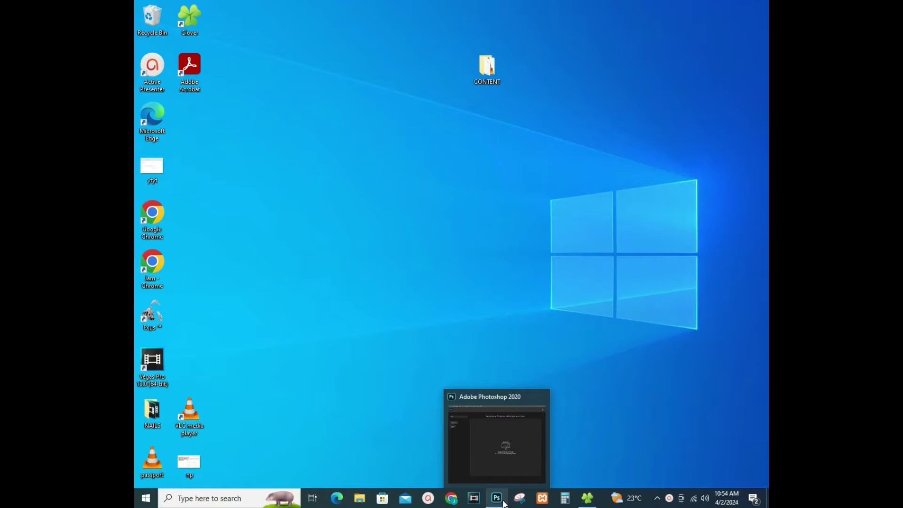
Bring up the USB Drive (E:) folder and send the full-length portrait photo to Photoshop.
{"action": "left_click", "coordinate": [504, 504]}
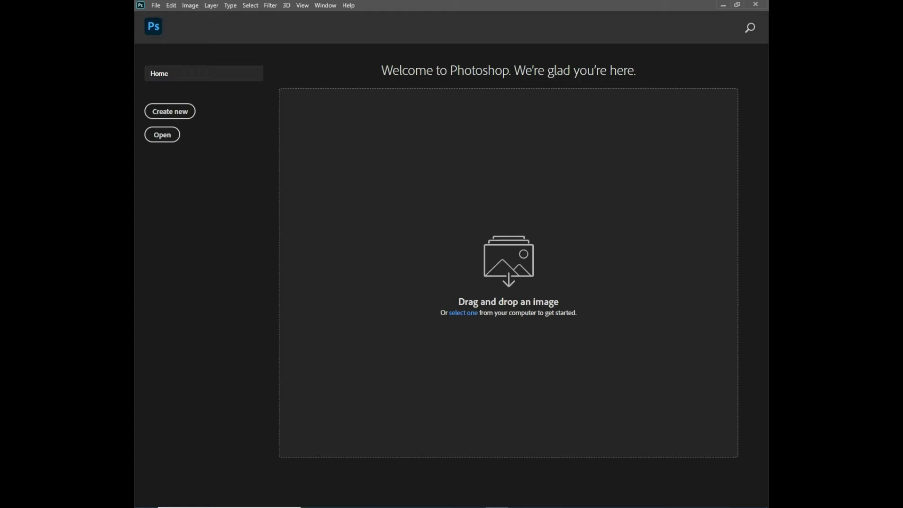
{"action": "left_click", "coordinate": [585, 499]}
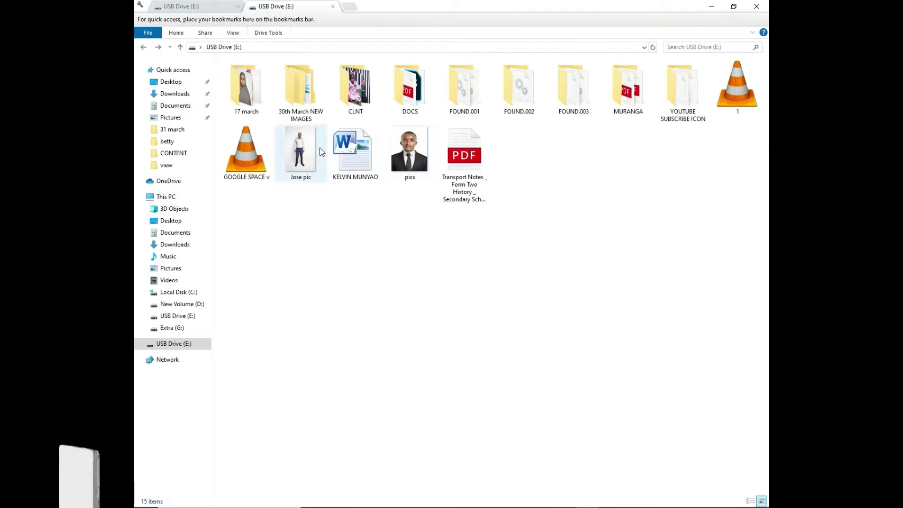
{"action": "left_click", "coordinate": [304, 159]}
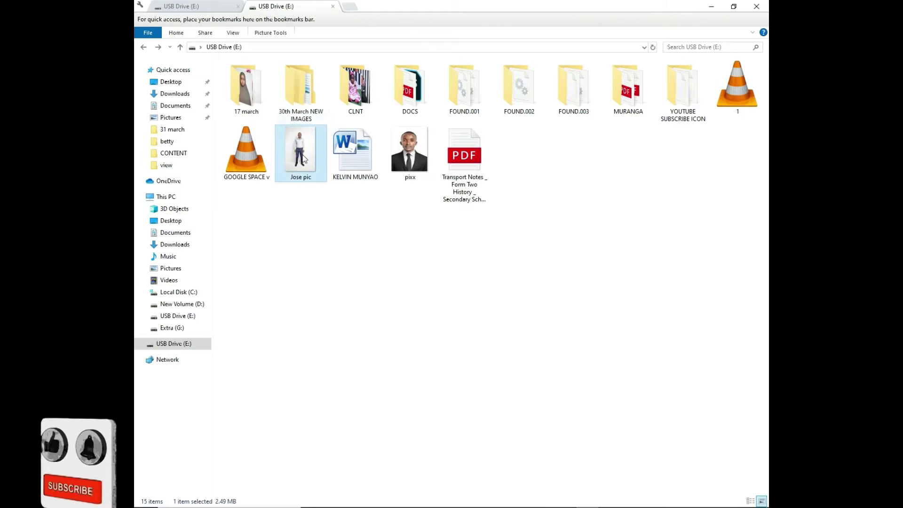
{"action": "left_click_drag", "start_coordinate": [303, 159], "coordinate": [489, 321]}
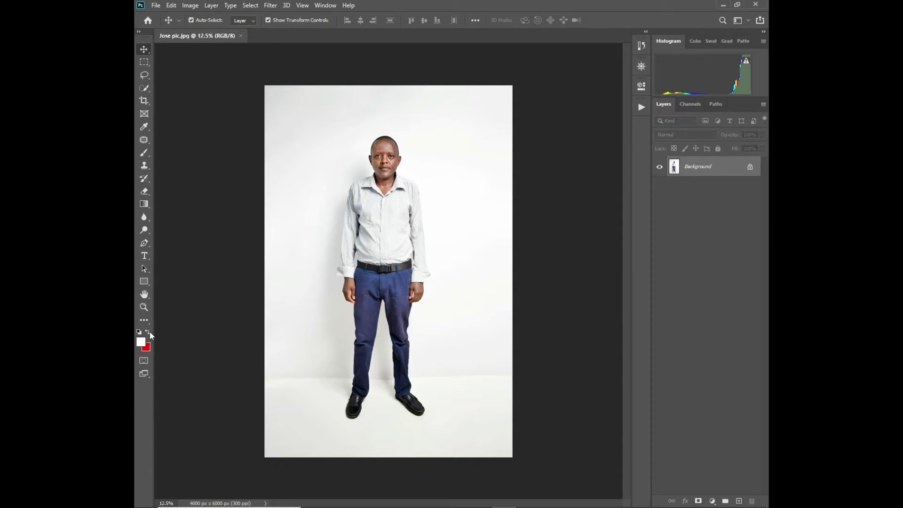
Open the background colour picker, currently holding red ff0000.
{"action": "left_click", "coordinate": [148, 349]}
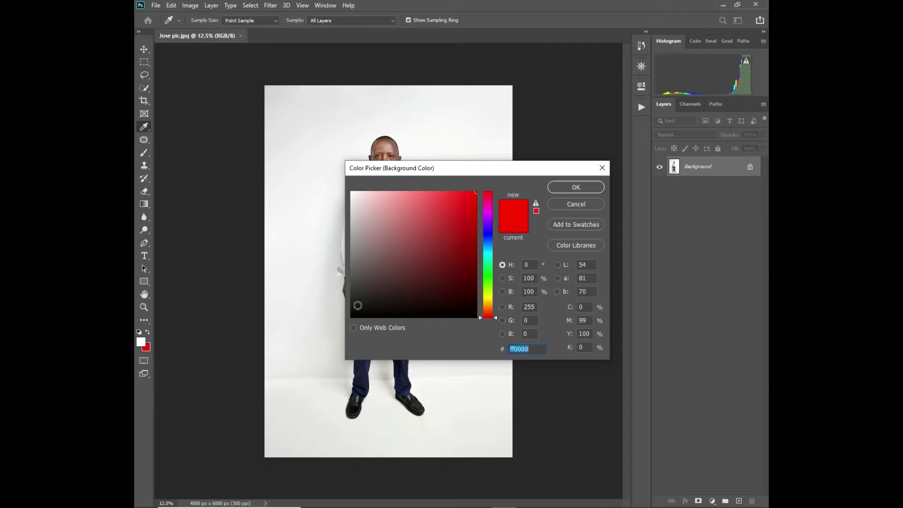
Set the background colour to black 000000 and confirm.
{"action": "left_click_drag", "start_coordinate": [371, 282], "coordinate": [342, 320]}
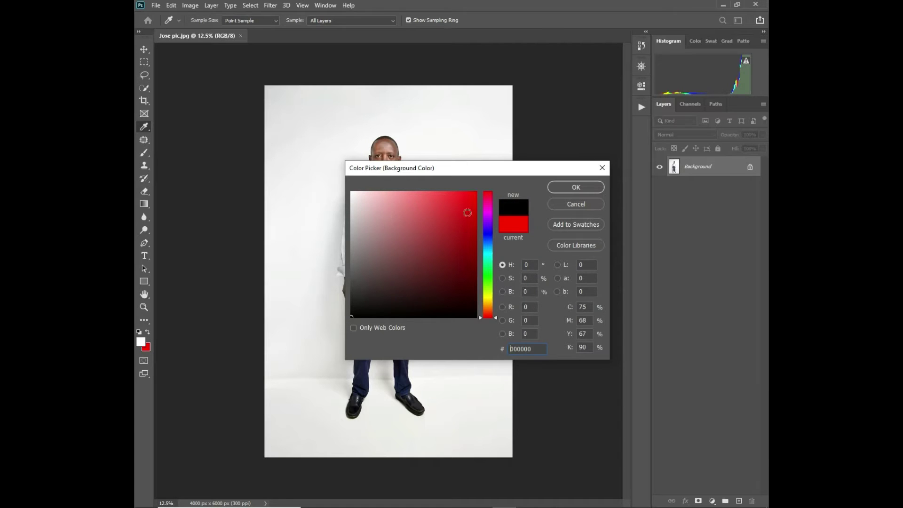
{"action": "left_click", "coordinate": [576, 187]}
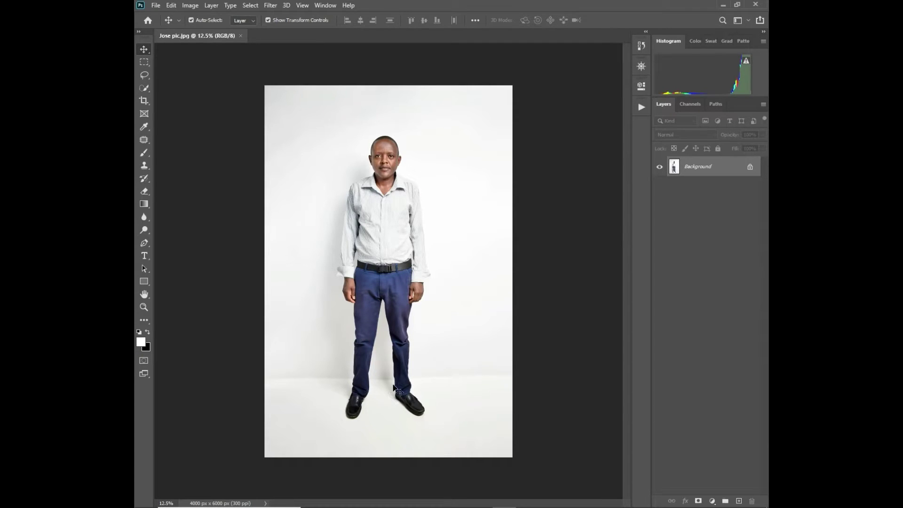
{"action": "scroll", "coordinate": [396, 239], "scroll_direction": "up", "scroll_amount": 3}
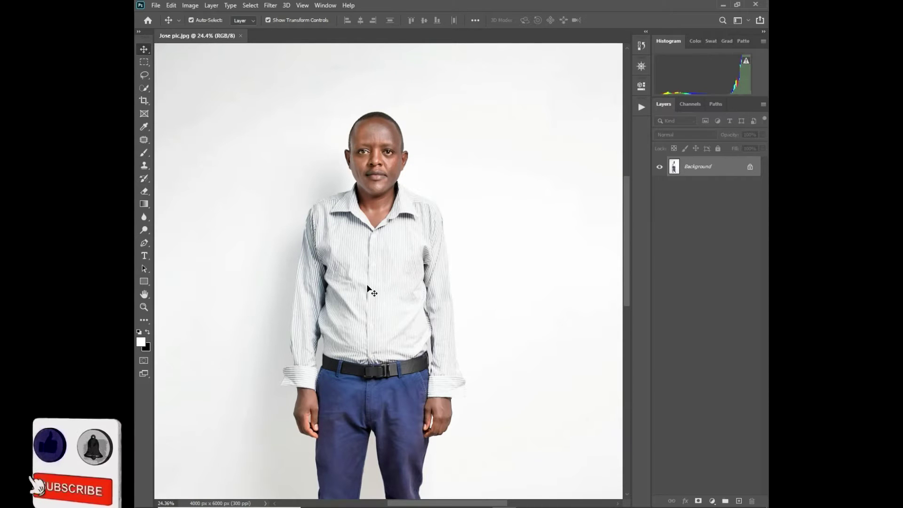
{"action": "scroll", "coordinate": [354, 228], "scroll_direction": "up", "scroll_amount": 3}
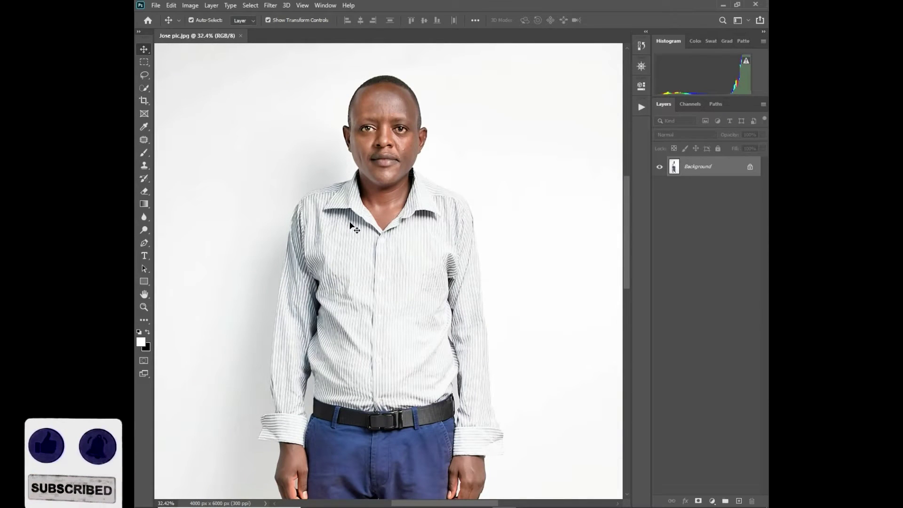
{"action": "scroll", "coordinate": [353, 228], "scroll_direction": "down", "scroll_amount": 1}
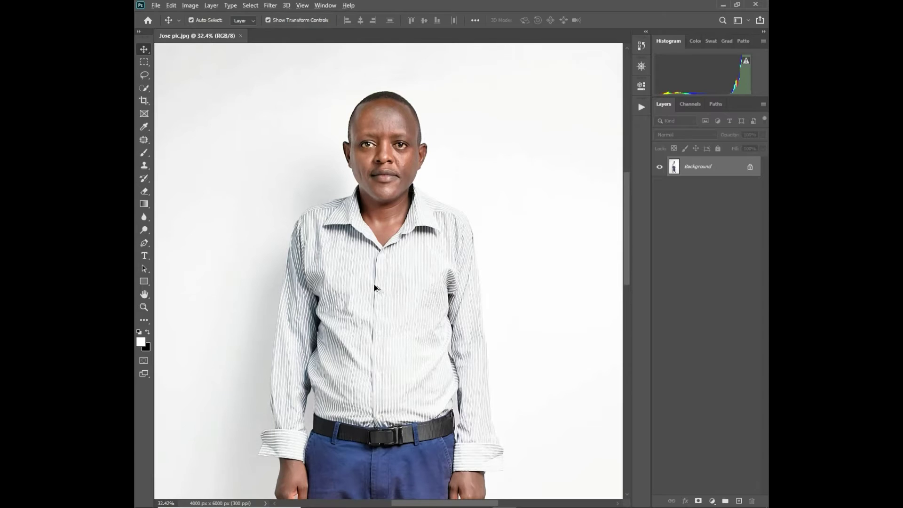
{"action": "scroll", "coordinate": [377, 288], "scroll_direction": "down", "scroll_amount": 1}
{"action": "scroll", "coordinate": [376, 288], "scroll_direction": "up", "scroll_amount": 2}
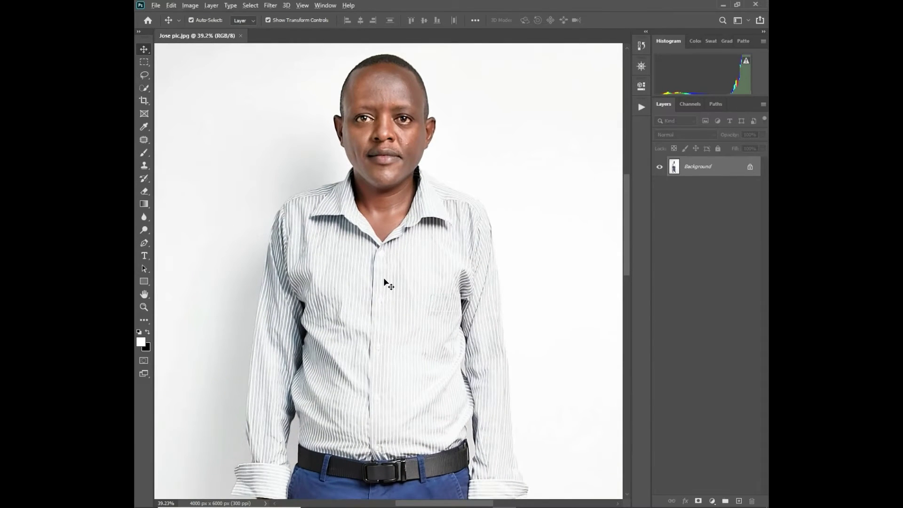
{"action": "scroll", "coordinate": [385, 282], "scroll_direction": "down", "scroll_amount": 3}
{"action": "scroll", "coordinate": [384, 284], "scroll_direction": "down", "scroll_amount": 2}
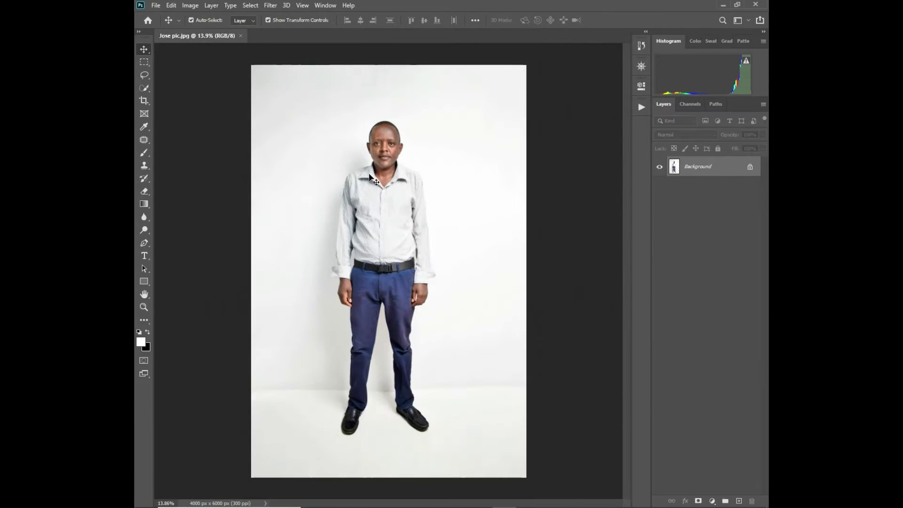
{"action": "scroll", "coordinate": [382, 105], "scroll_direction": "up", "scroll_amount": 3}
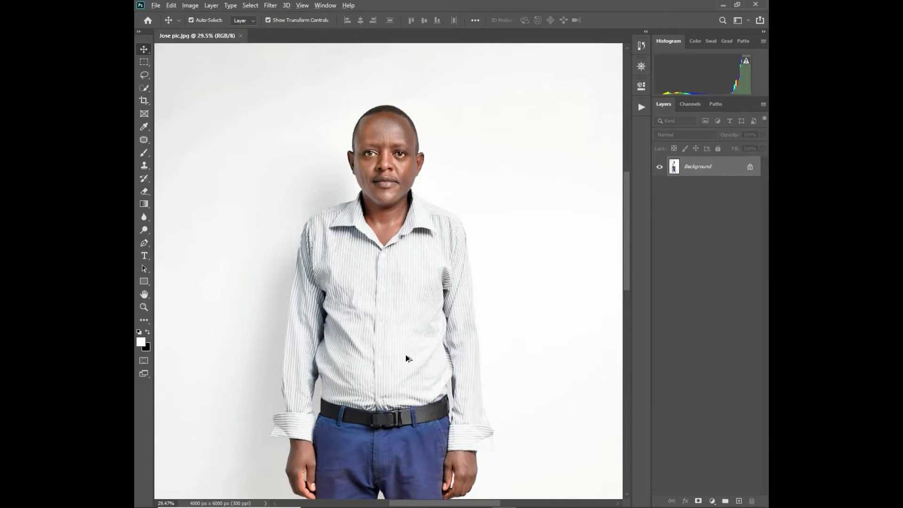
{"action": "scroll", "coordinate": [405, 358], "scroll_direction": "down", "scroll_amount": 4}
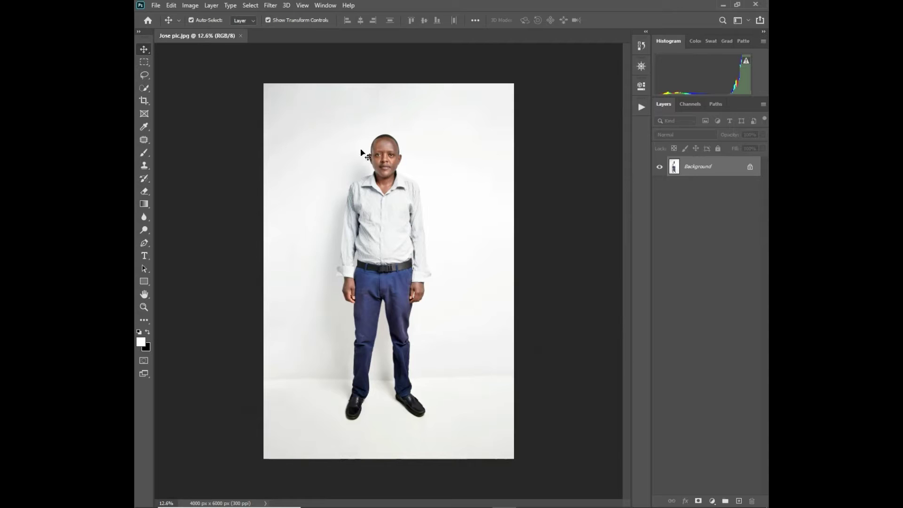
{"action": "scroll", "coordinate": [425, 253], "scroll_direction": "up", "scroll_amount": 5}
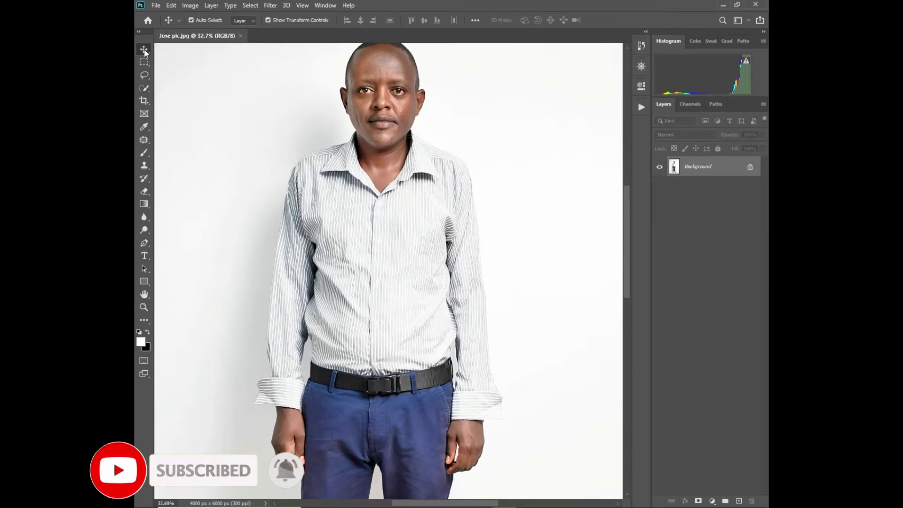
{"action": "left_click", "coordinate": [145, 88]}
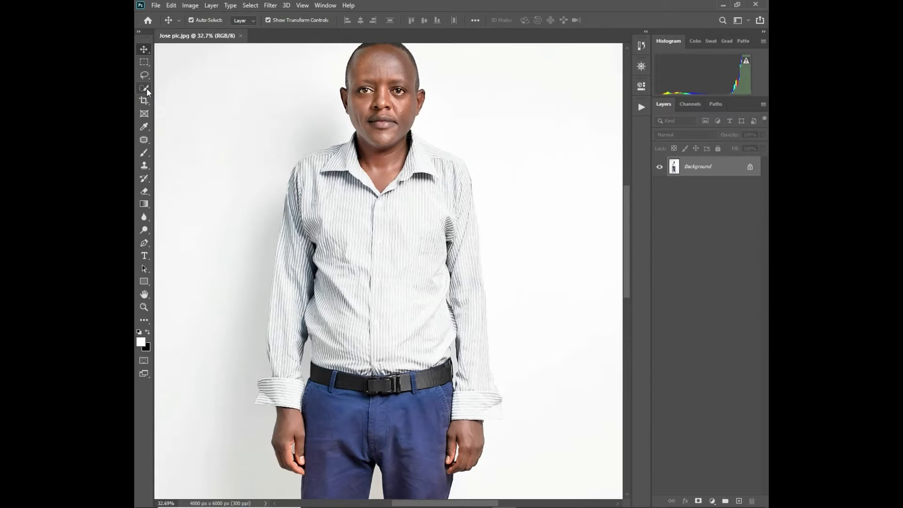
Choose the Quick Selection Tool and zoom in on the man's face.
{"action": "left_click", "coordinate": [146, 88]}
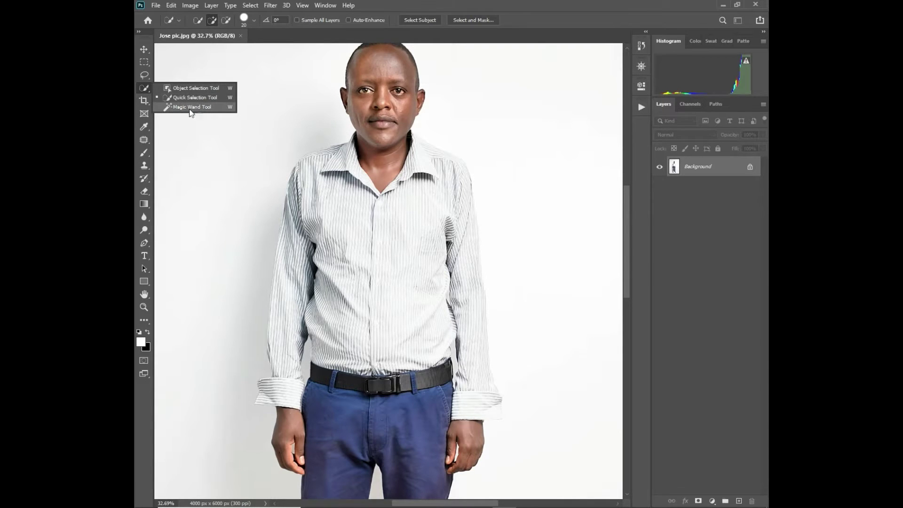
{"action": "left_click", "coordinate": [188, 97]}
{"action": "scroll", "coordinate": [370, 122], "scroll_direction": "up", "scroll_amount": 4}
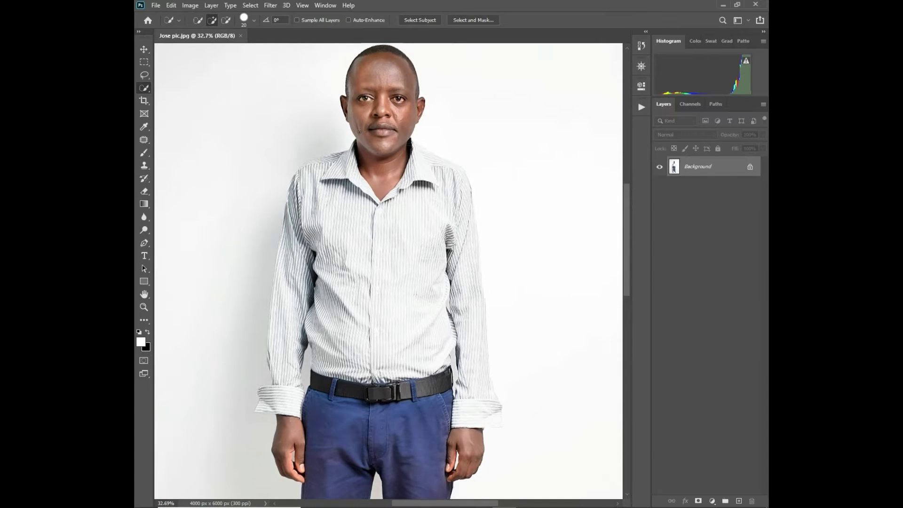
{"action": "right_click", "coordinate": [348, 419]}
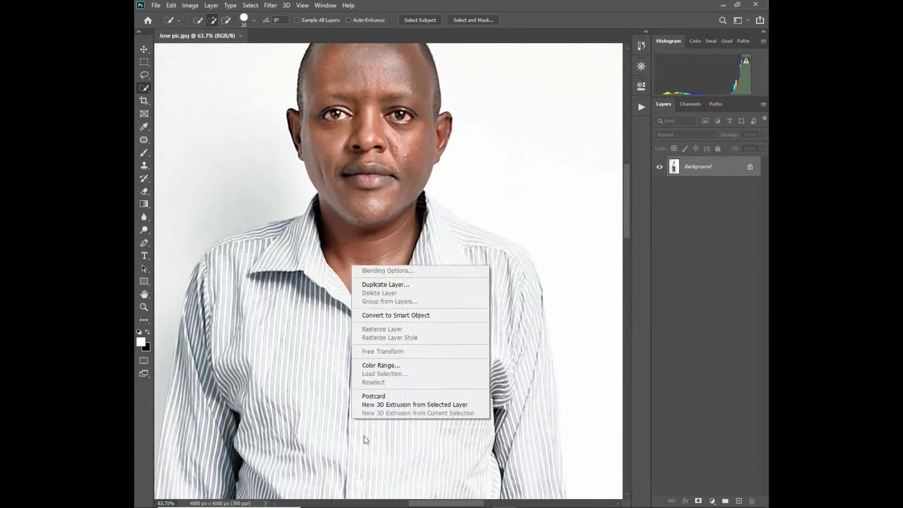
{"action": "left_click", "coordinate": [467, 126]}
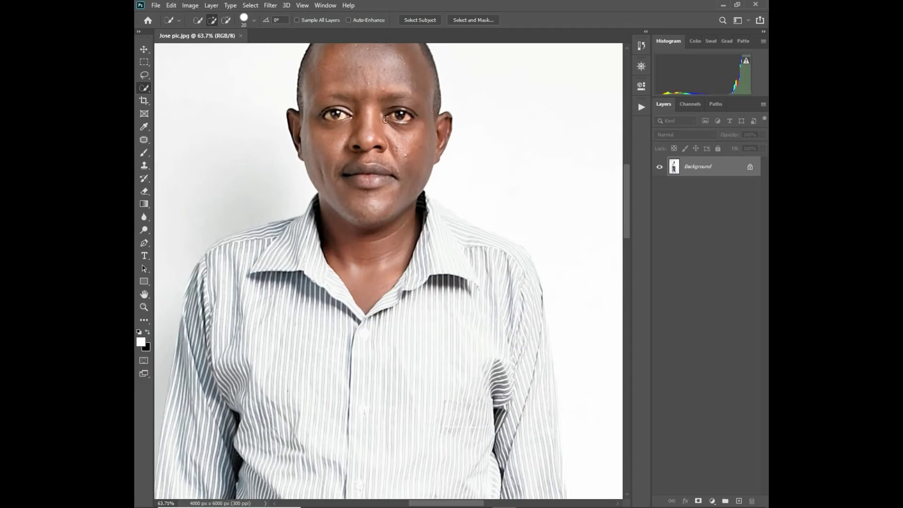
{"action": "scroll", "coordinate": [384, 120], "scroll_direction": "up", "scroll_amount": 3}
Quick-select the man's head and neck, then trim the selection along the left neck edge.
{"action": "left_click_drag", "start_coordinate": [354, 80], "coordinate": [355, 88]}
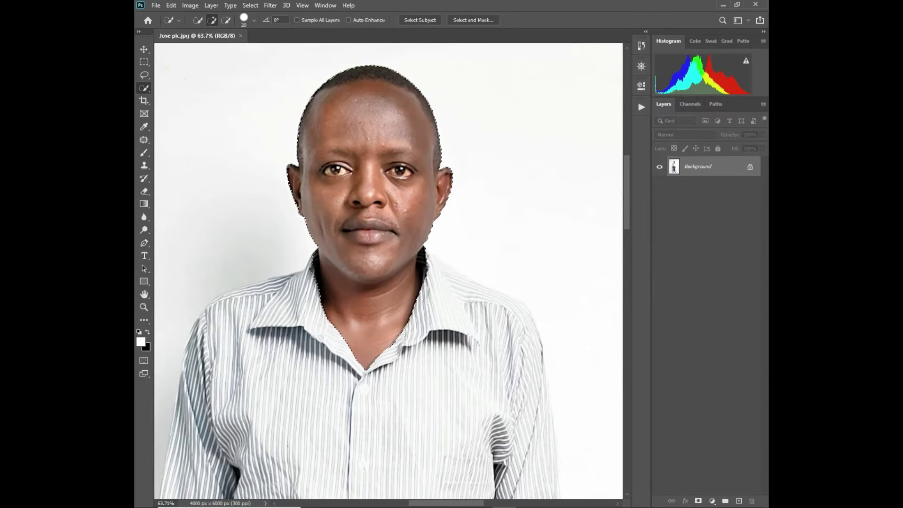
{"action": "key", "text": "alt"}
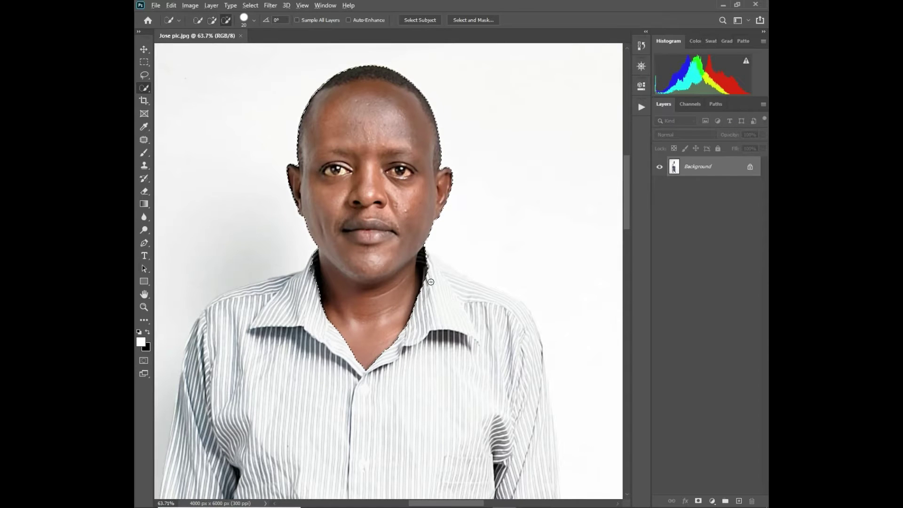
{"action": "scroll", "coordinate": [429, 282], "scroll_direction": "up", "scroll_amount": 5}
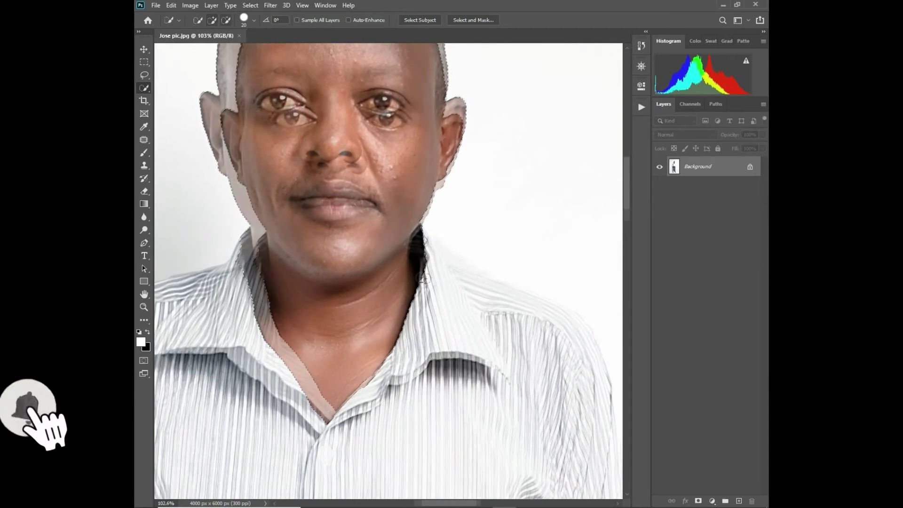
{"action": "left_click", "coordinate": [245, 239]}
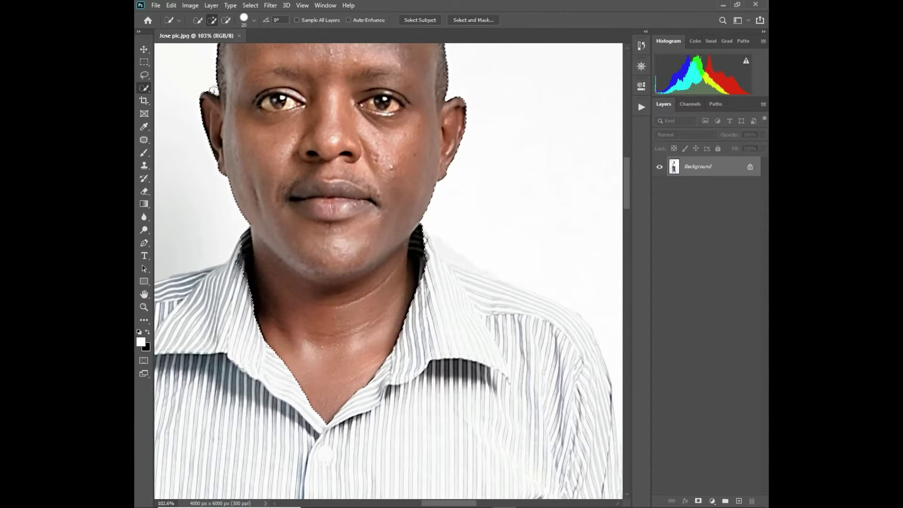
{"action": "key", "text": "alt"}
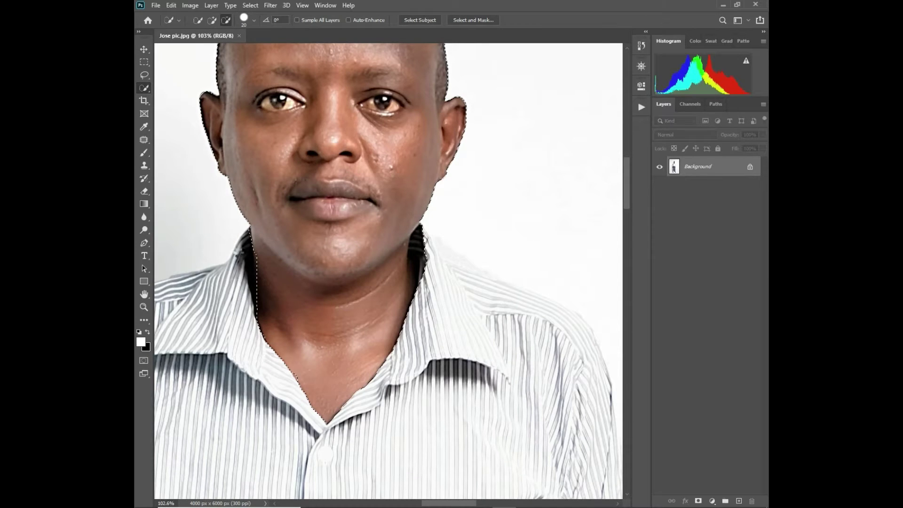
{"action": "left_click", "coordinate": [243, 251], "text": "alt"}
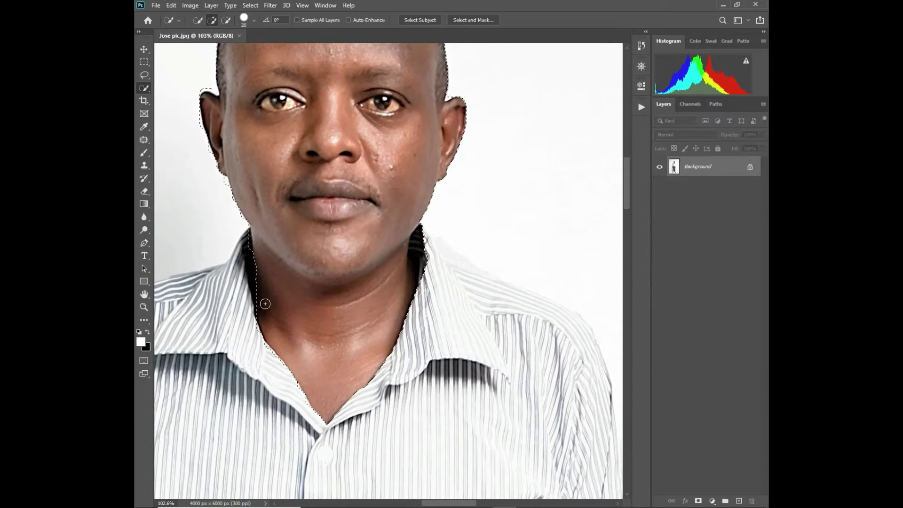
Subtract the shirt-collar slivers along the right side of the neck.
{"action": "key", "text": "alt"}
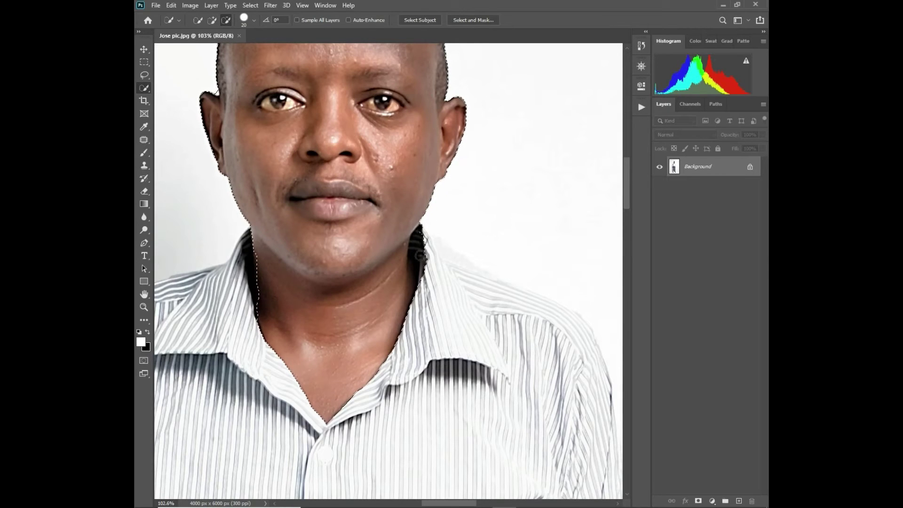
{"action": "left_click", "coordinate": [414, 294], "text": "alt"}
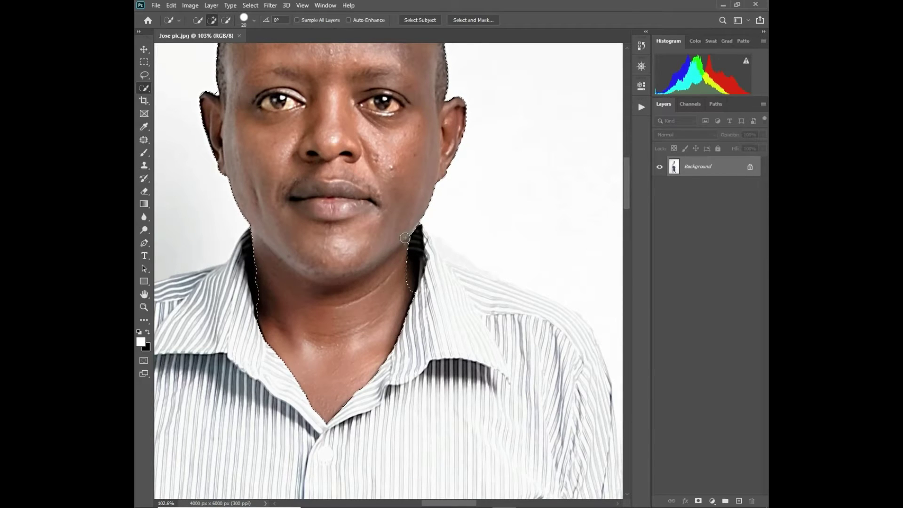
{"action": "key", "text": "alt"}
{"action": "left_click", "coordinate": [400, 250], "text": "alt"}
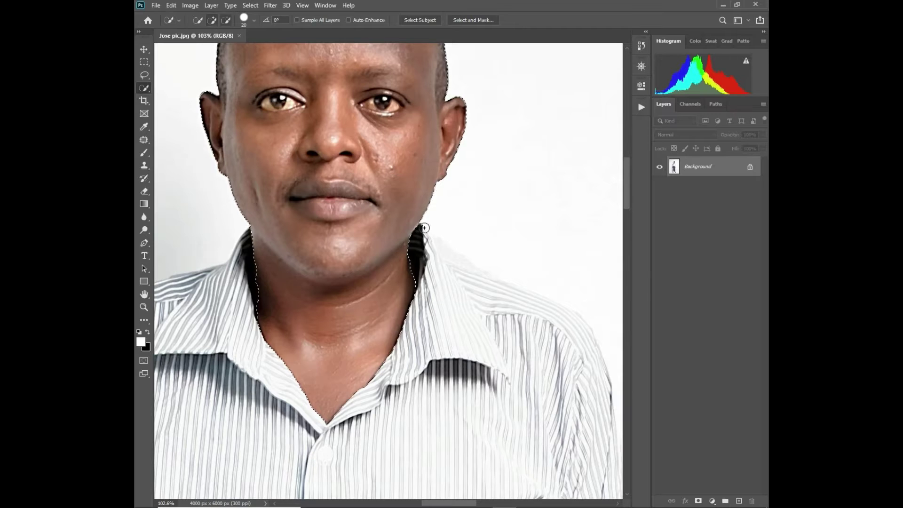
{"action": "left_click_drag", "start_coordinate": [424, 230], "coordinate": [418, 231], "text": "alt"}
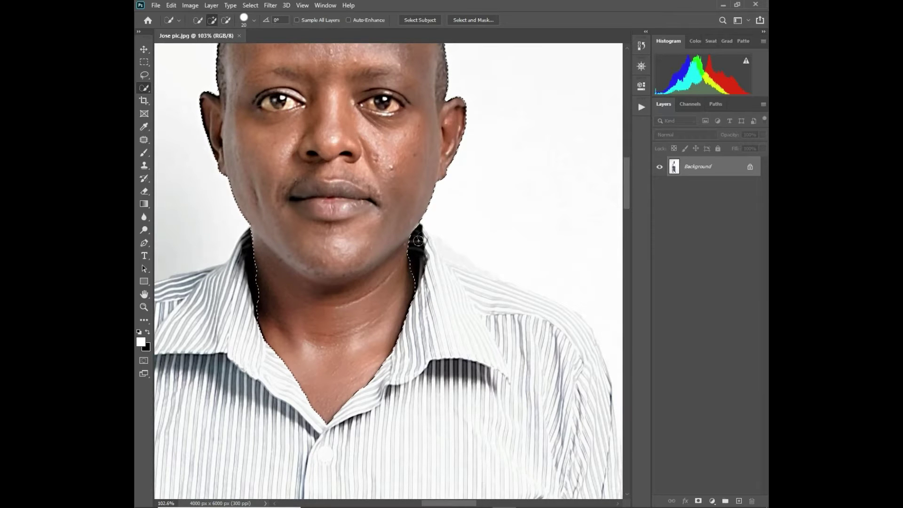
Zoom and pan around the image to check the selection outline.
{"action": "scroll", "coordinate": [418, 231], "scroll_direction": "up", "scroll_amount": 2}
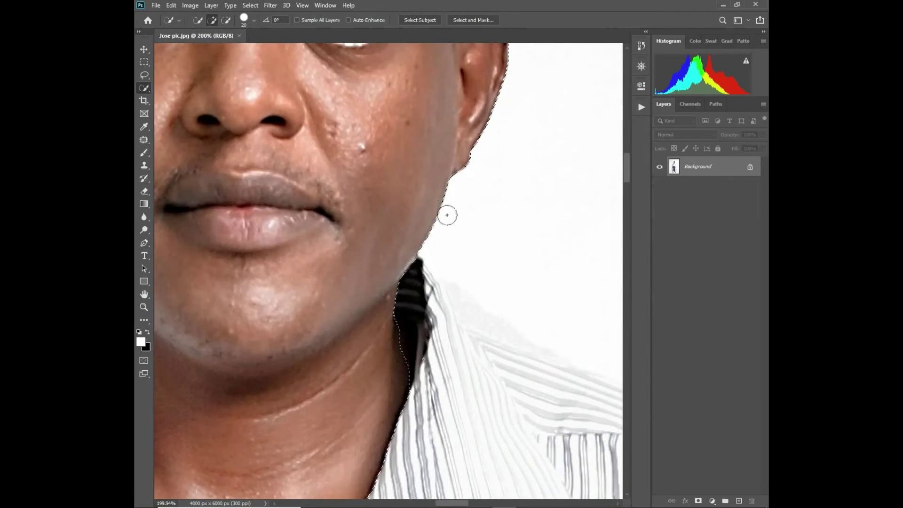
{"action": "scroll", "coordinate": [448, 214], "scroll_direction": "up", "scroll_amount": 4}
{"action": "scroll", "coordinate": [414, 260], "scroll_direction": "up", "scroll_amount": 5}
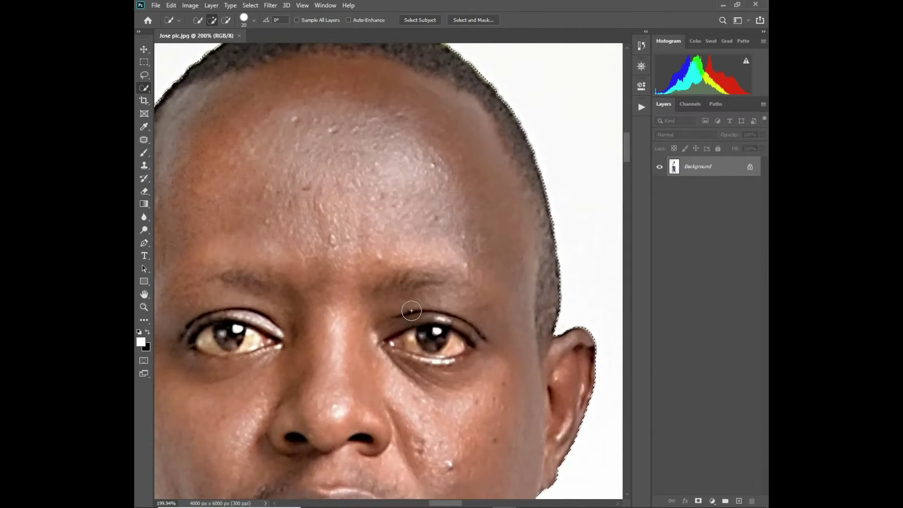
{"action": "scroll", "coordinate": [399, 310], "scroll_direction": "up", "scroll_amount": 2}
{"action": "scroll", "coordinate": [398, 309], "scroll_direction": "left", "scroll_amount": 1}
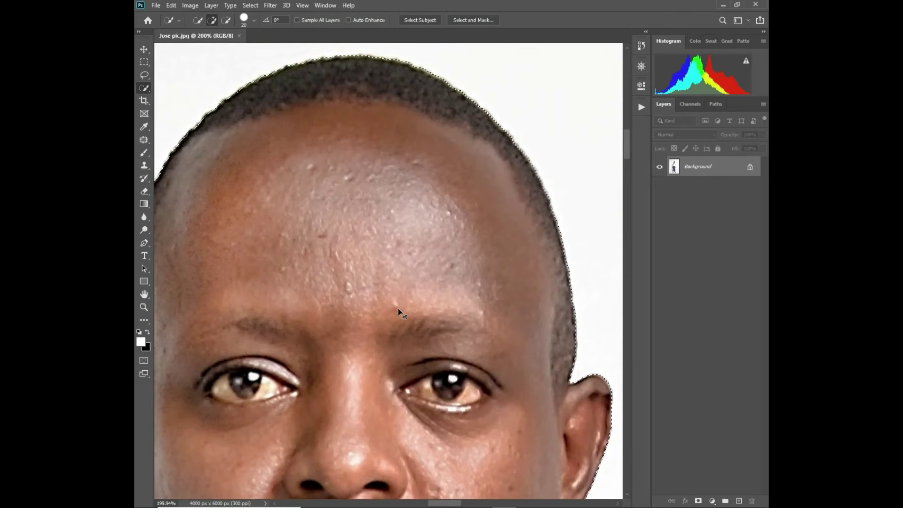
{"action": "scroll", "coordinate": [398, 308], "scroll_direction": "down", "scroll_amount": 4, "text": "alt"}
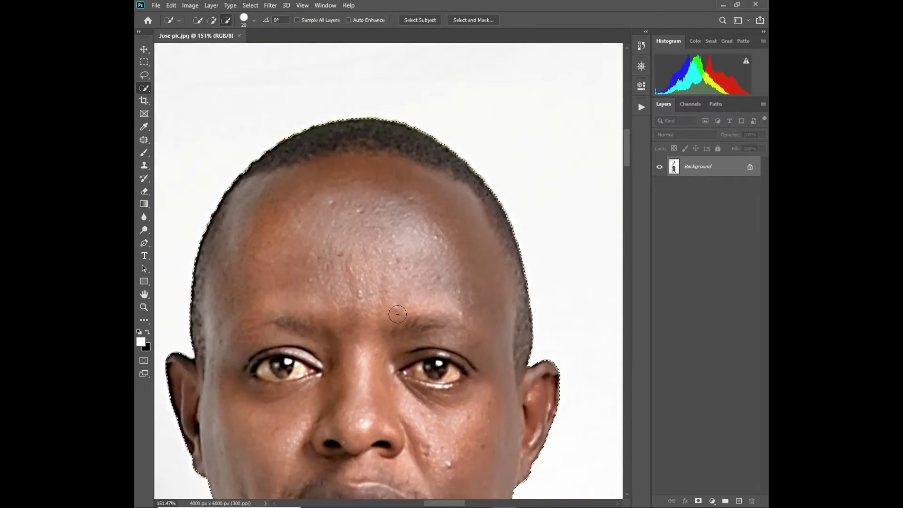
{"action": "scroll", "coordinate": [395, 313], "scroll_direction": "down", "scroll_amount": 3, "text": "alt"}
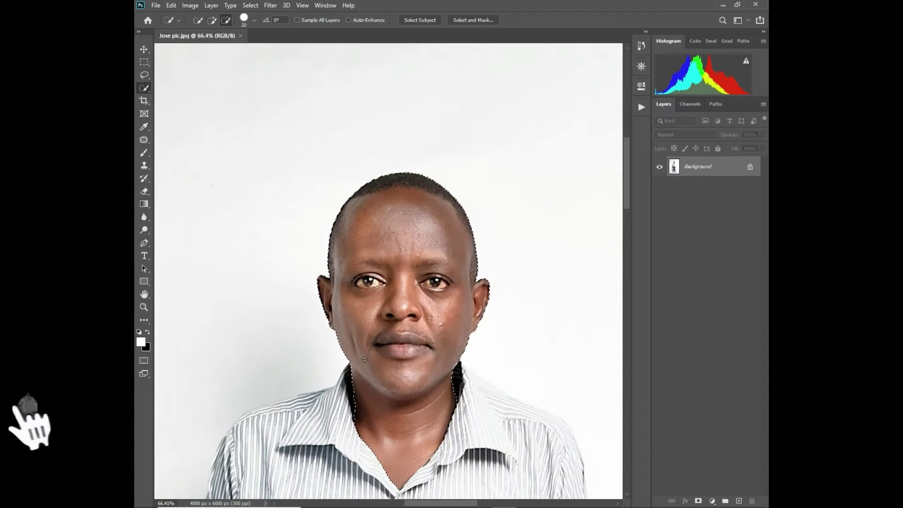
{"action": "scroll", "coordinate": [346, 259], "scroll_direction": "up", "scroll_amount": 3, "text": "alt"}
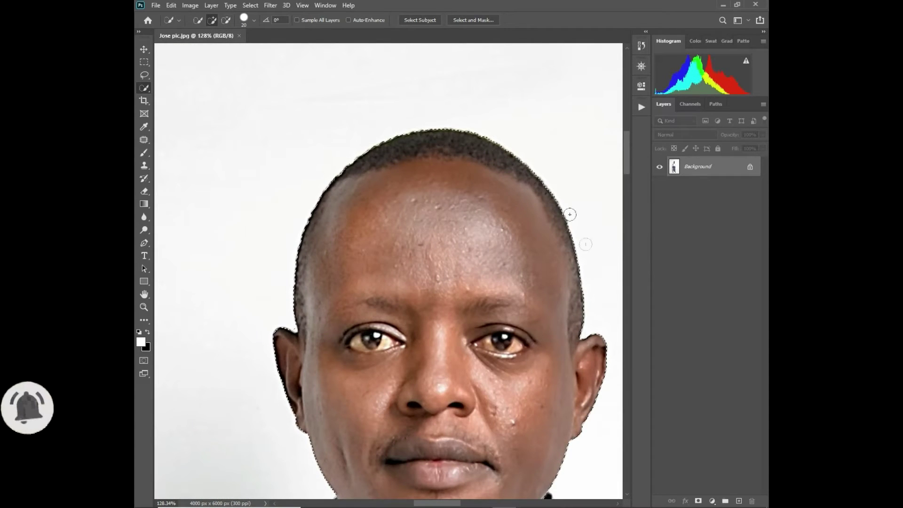
{"action": "scroll", "coordinate": [577, 350], "scroll_direction": "down", "scroll_amount": 4, "text": "alt"}
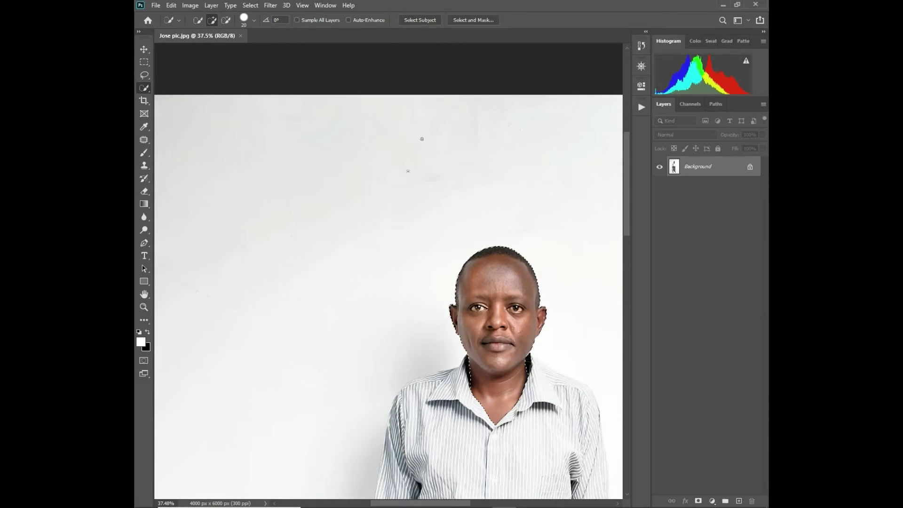
In Select and Mask, output to a New Layer with Remember Settings ticked, and apply.
{"action": "left_click", "coordinate": [472, 21]}
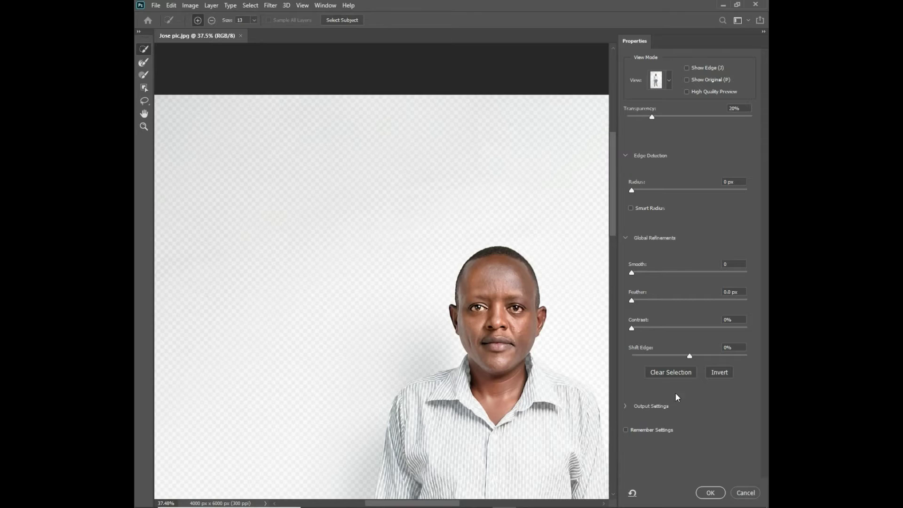
{"action": "left_click", "coordinate": [625, 407]}
{"action": "scroll", "coordinate": [654, 422], "scroll_direction": "down", "scroll_amount": 1}
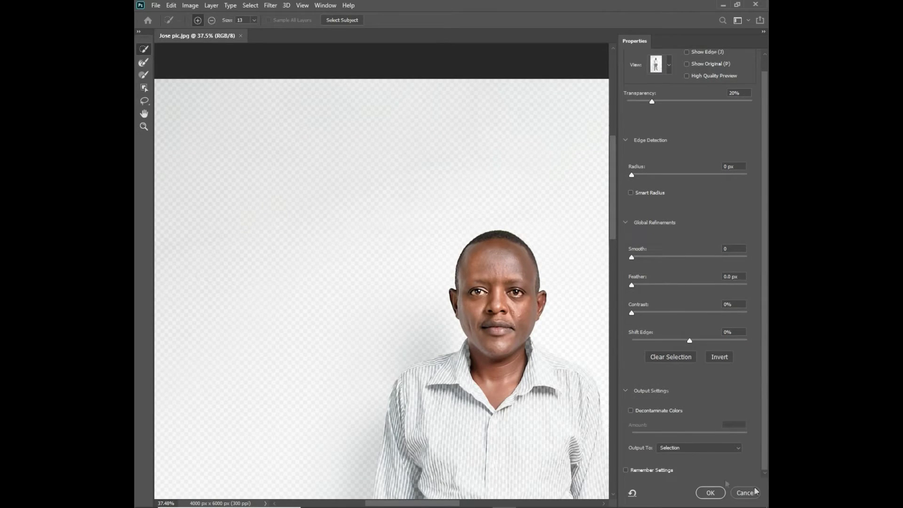
{"action": "left_click", "coordinate": [711, 445]}
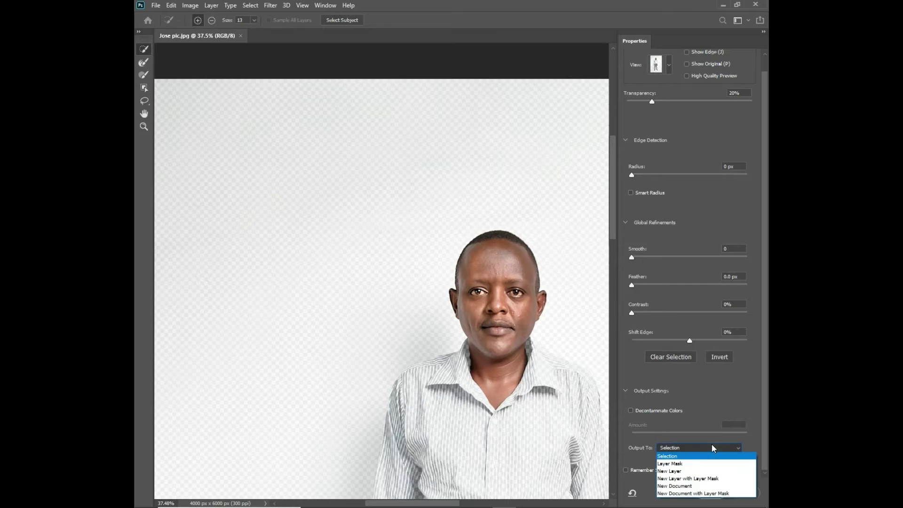
{"action": "left_click", "coordinate": [679, 470]}
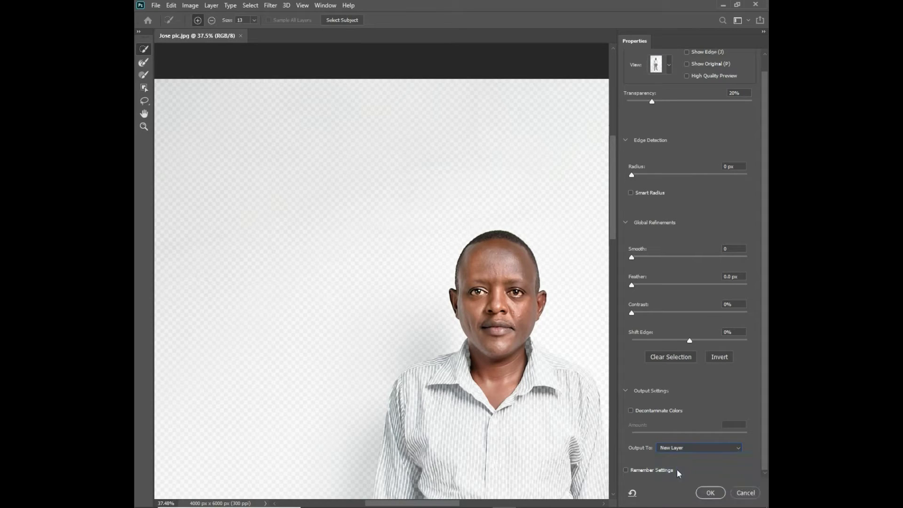
{"action": "left_click", "coordinate": [625, 470]}
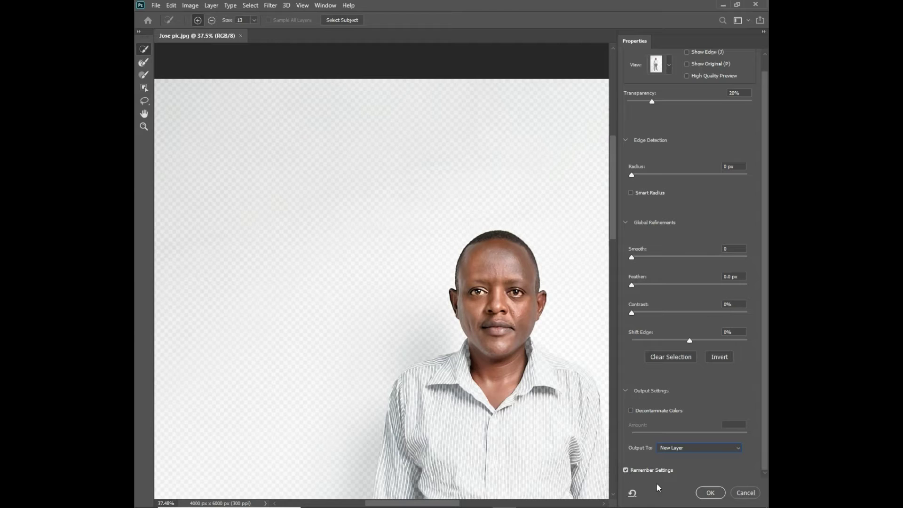
{"action": "left_click", "coordinate": [710, 492]}
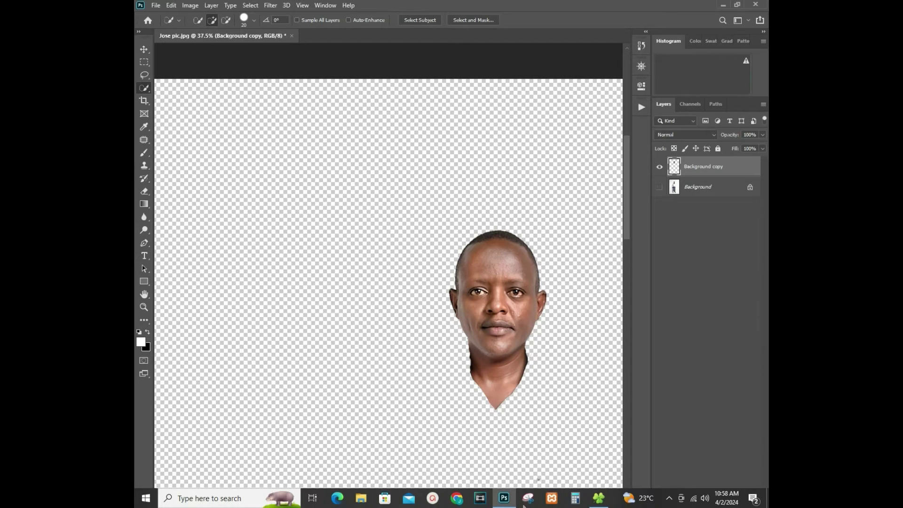
Open pixx.jpg from the USB Drive (E:) folder in Photoshop.
{"action": "left_click", "coordinate": [597, 498]}
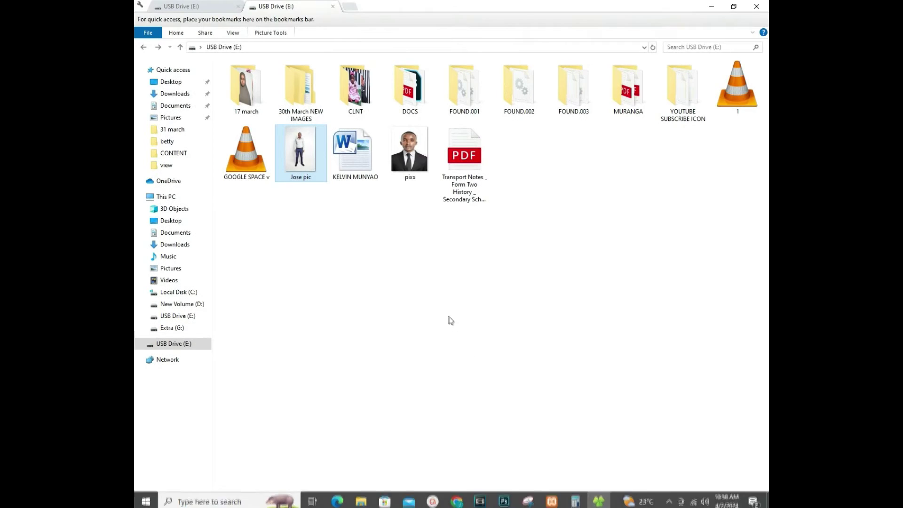
{"action": "left_click_drag", "start_coordinate": [414, 152], "coordinate": [396, 34]}
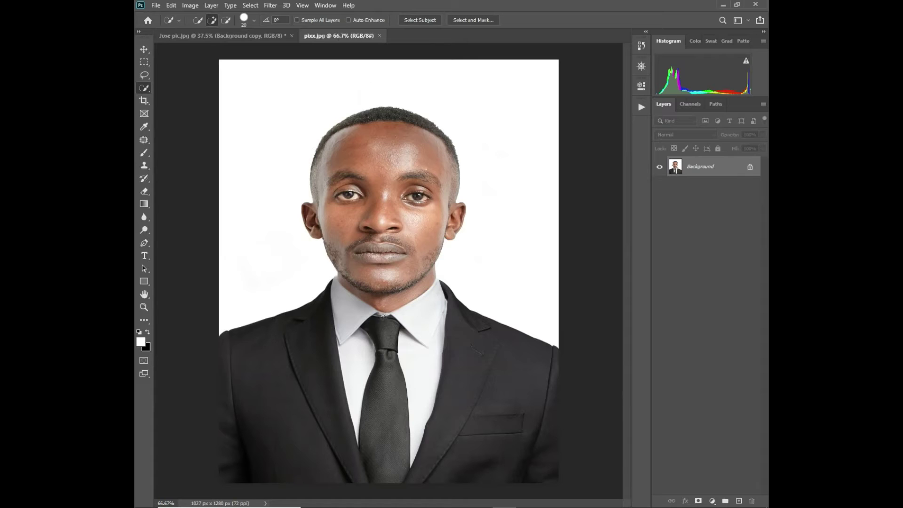
Move the face cut-out layer from Jose pic.jpg into pixx.jpg and lower it over the head.
{"action": "left_click", "coordinate": [225, 36]}
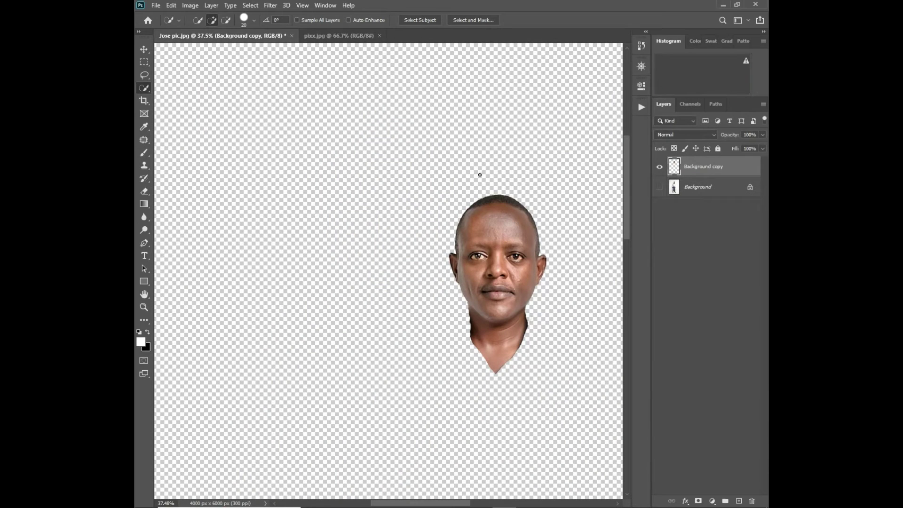
{"action": "left_click", "coordinate": [340, 35]}
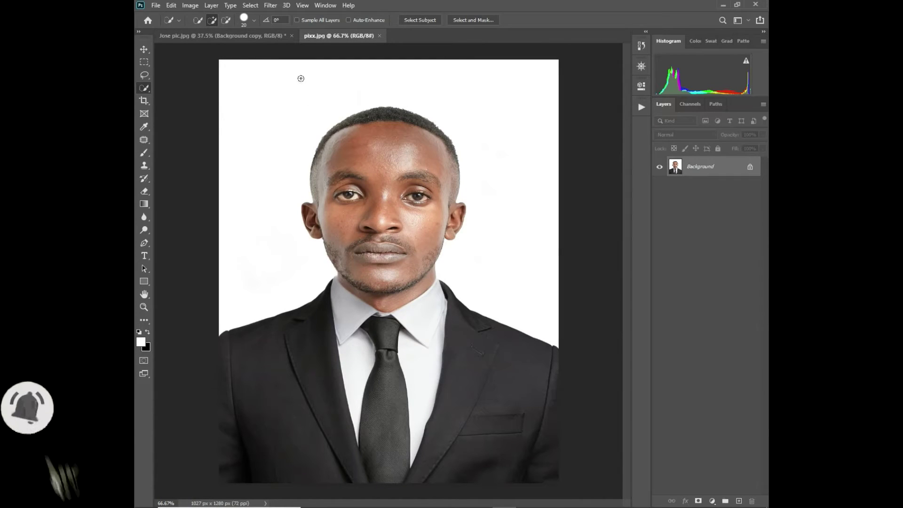
{"action": "left_click", "coordinate": [245, 37]}
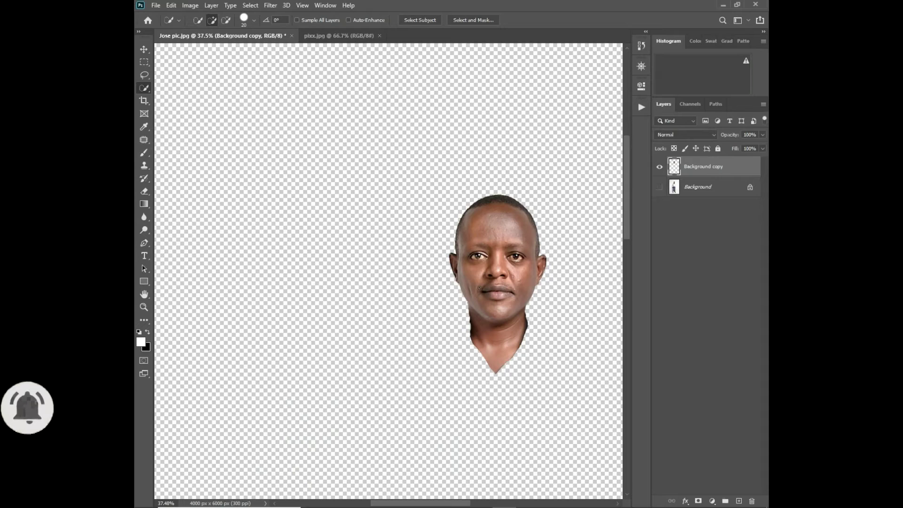
{"action": "left_click", "coordinate": [143, 49]}
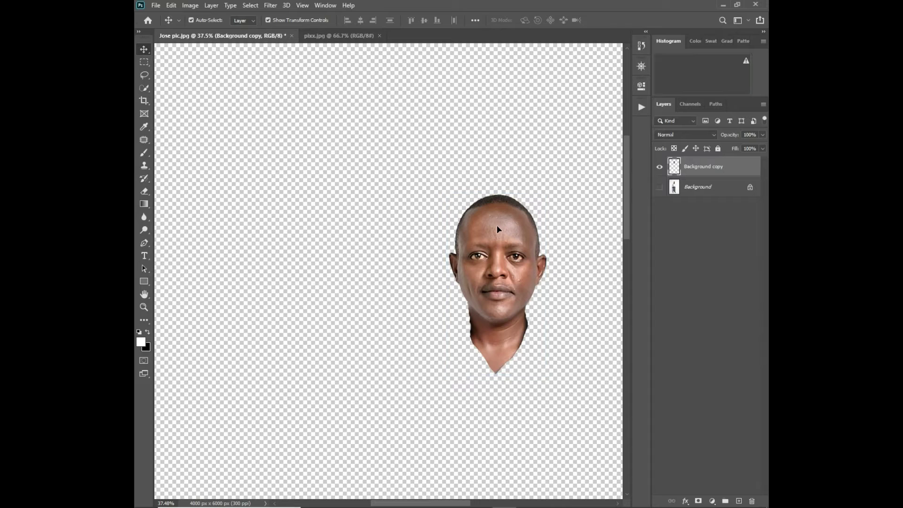
{"action": "left_click_drag", "start_coordinate": [496, 223], "coordinate": [393, 169]}
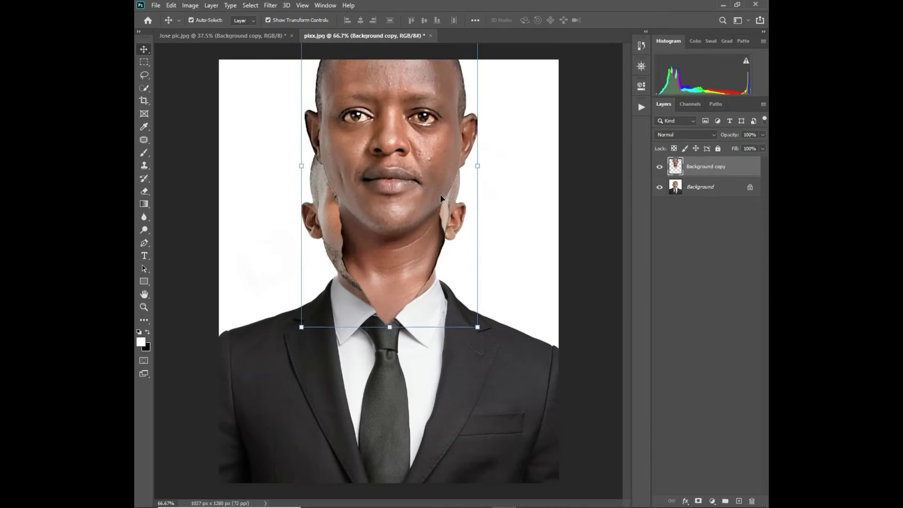
{"action": "scroll", "coordinate": [435, 218], "scroll_direction": "down", "scroll_amount": 2}
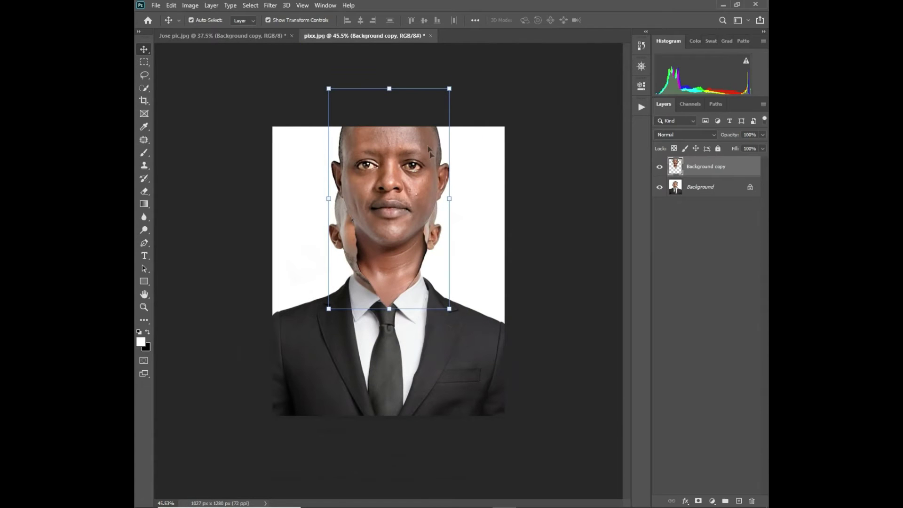
{"action": "left_click_drag", "start_coordinate": [424, 152], "coordinate": [416, 195]}
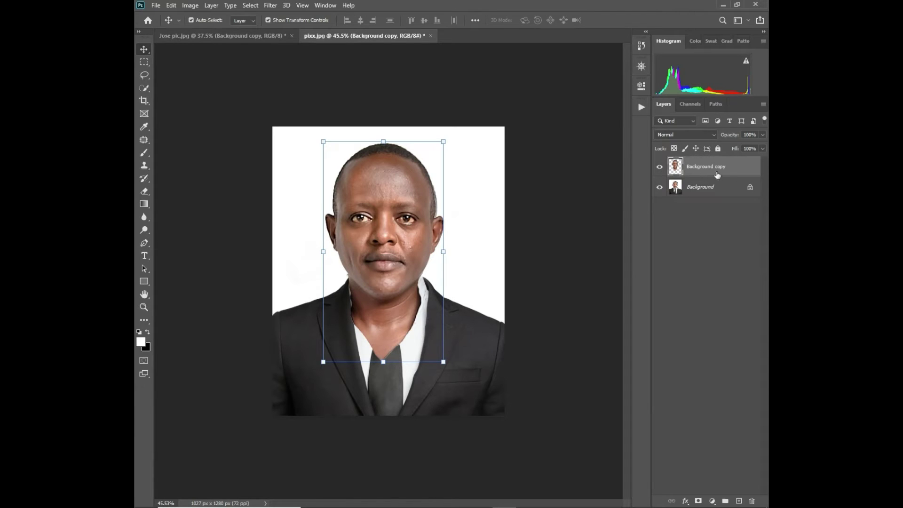
Align the translucent face layer over the portrait's head, then raise its opacity to full.
{"action": "left_click", "coordinate": [763, 135]}
{"action": "left_click_drag", "start_coordinate": [746, 144], "coordinate": [737, 145]}
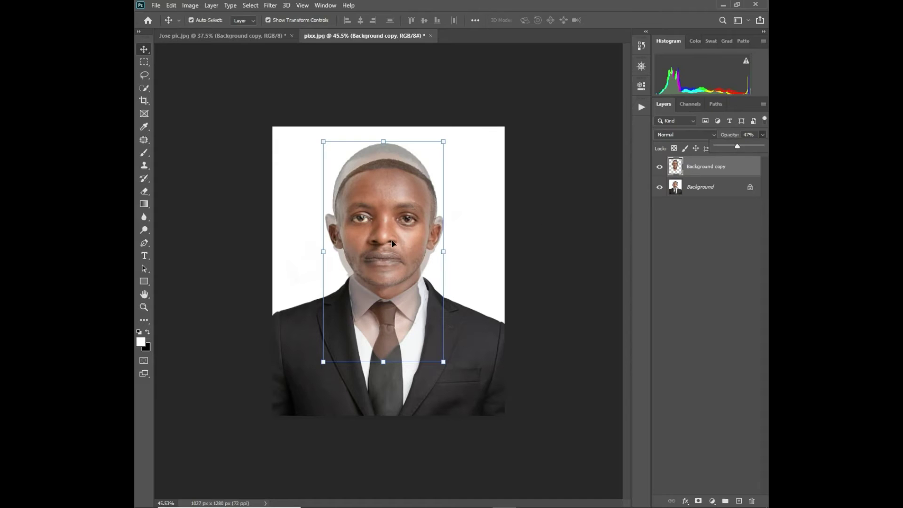
{"action": "left_click", "coordinate": [408, 242]}
{"action": "mouse_move", "coordinate": [408, 243]}
{"action": "left_mouse_down"}
{"action": "mouse_move", "coordinate": [420, 252]}
{"action": "mouse_move", "coordinate": [405, 242]}
{"action": "left_mouse_up"}
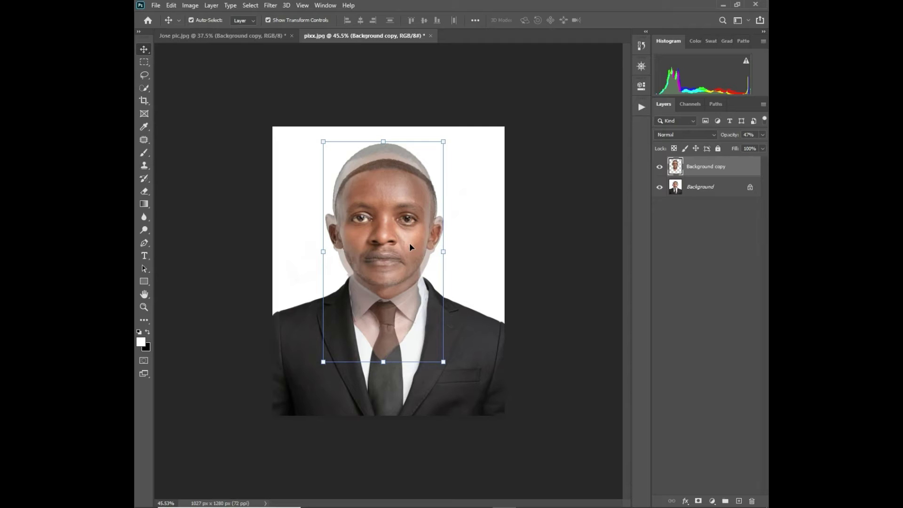
{"action": "left_click", "coordinate": [762, 135]}
{"action": "left_click_drag", "start_coordinate": [740, 145], "coordinate": [767, 152]}
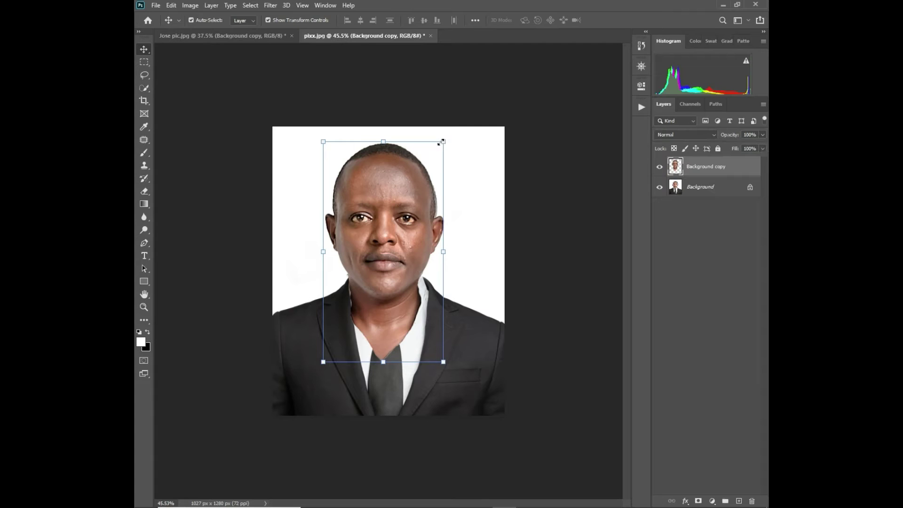
Scale the pasted face to about 94.66% × 93.71%, nudge it right over the head, and commit.
{"action": "left_click_drag", "start_coordinate": [444, 140], "coordinate": [431, 156]}
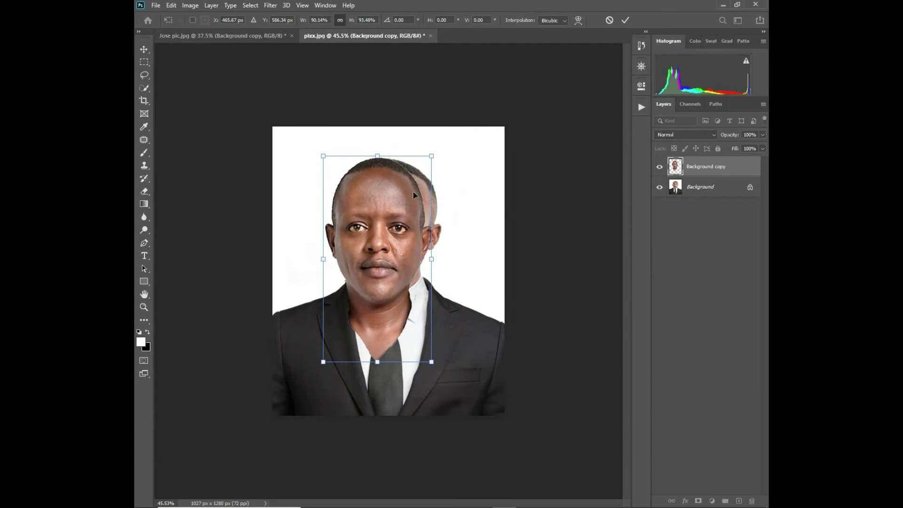
{"action": "left_click_drag", "start_coordinate": [391, 241], "coordinate": [397, 234]}
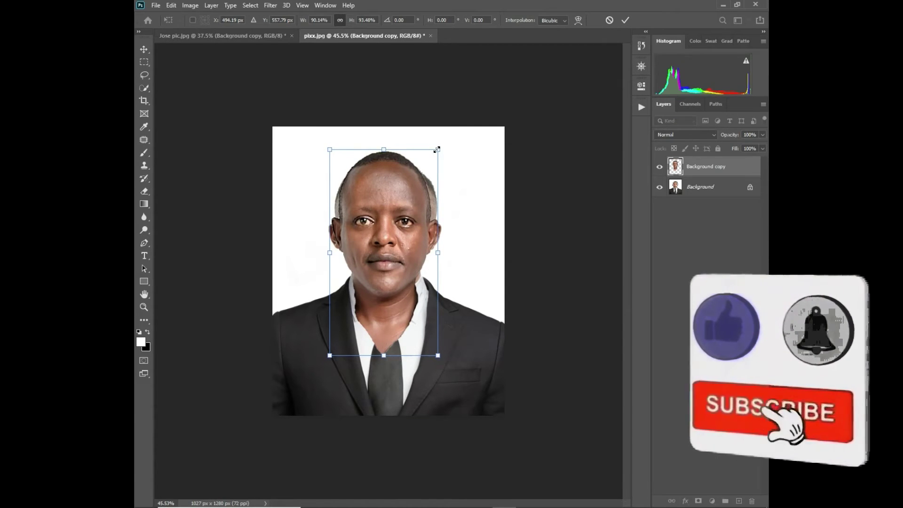
{"action": "left_click_drag", "start_coordinate": [438, 149], "coordinate": [443, 149]}
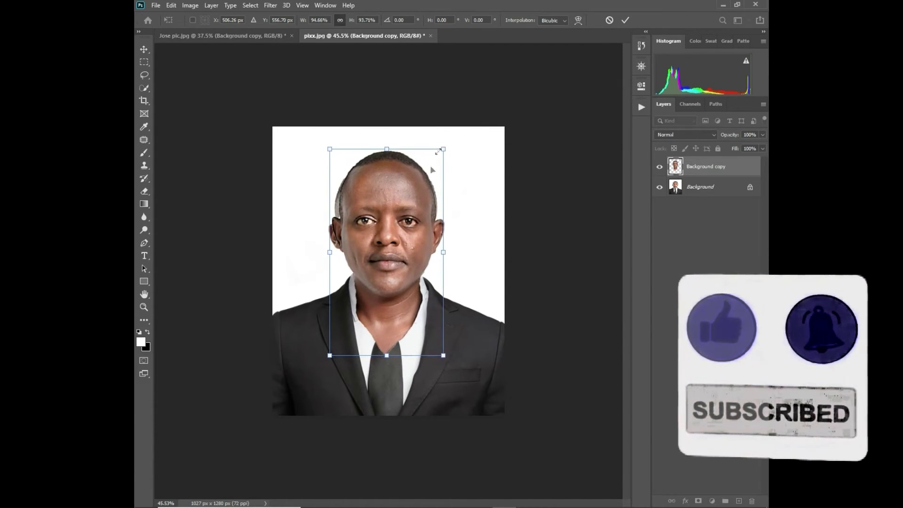
{"action": "left_click_drag", "start_coordinate": [399, 249], "coordinate": [397, 252]}
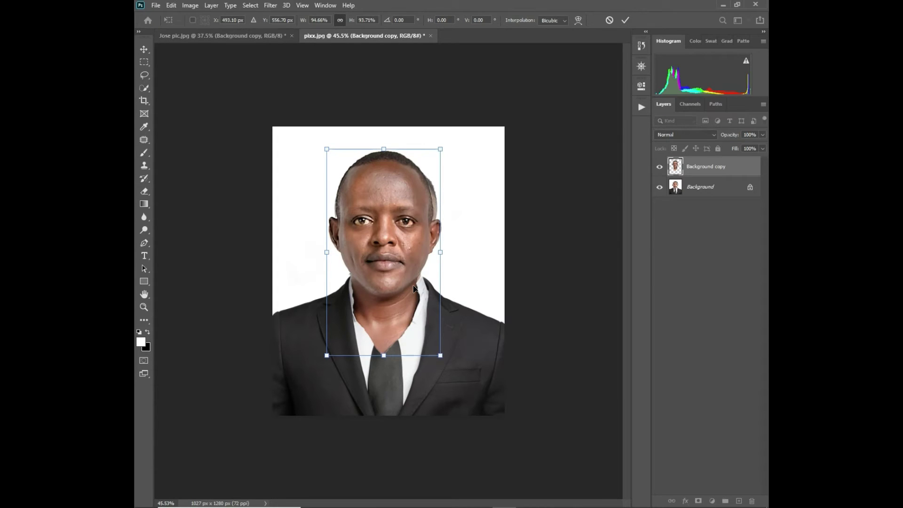
{"action": "key", "text": "Right"}
{"action": "key", "text": "Right"}
{"action": "key", "text": "Right"}
{"action": "key", "text": "Right"}
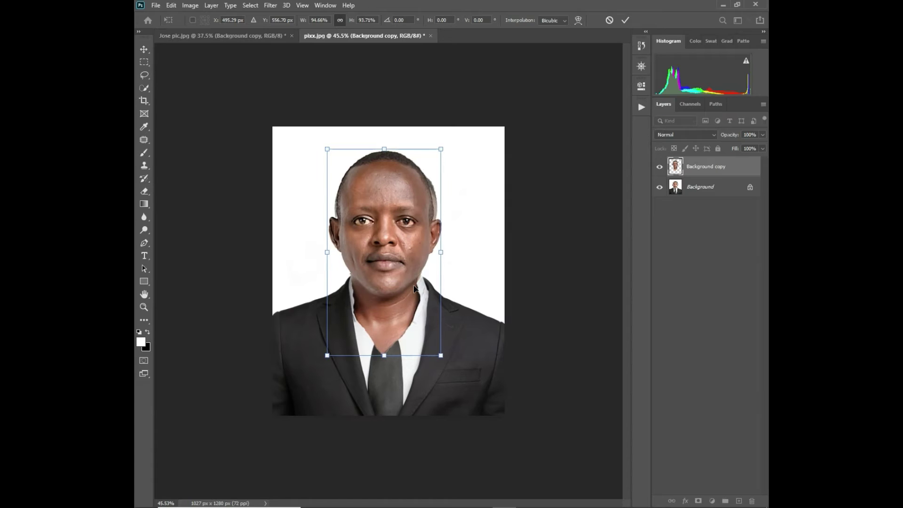
{"action": "key", "text": "Right"}
{"action": "key", "text": "Right"}
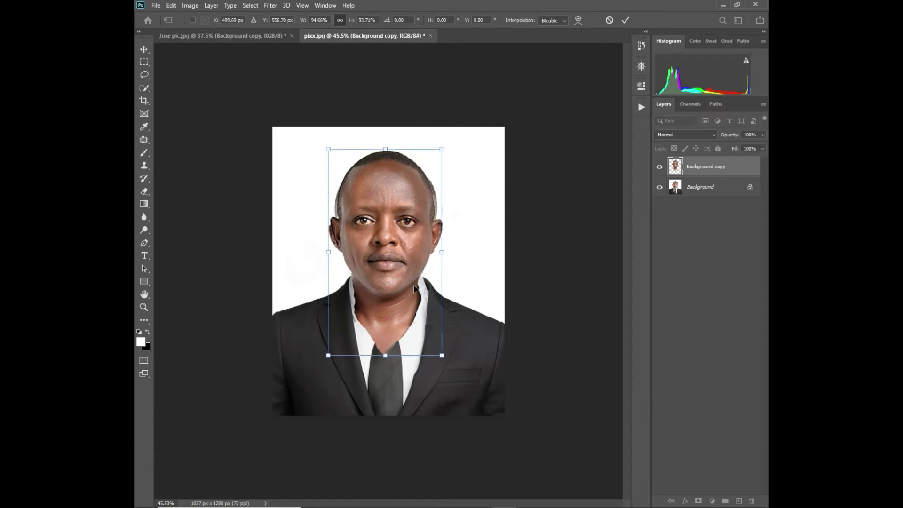
{"action": "key", "text": "Right"}
{"action": "key", "text": "Right"}
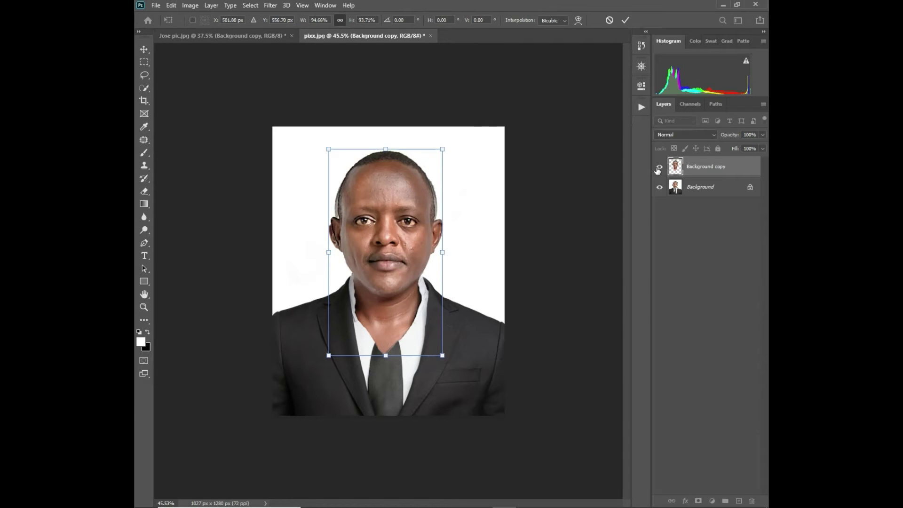
{"action": "left_click", "coordinate": [625, 22]}
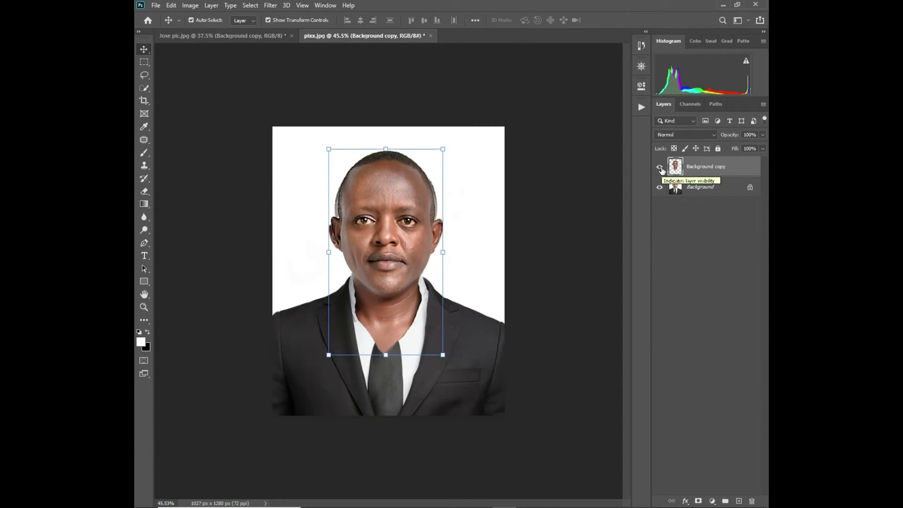
Hide the Background copy face, select the Background layer, and choose the Clone Stamp tool.
{"action": "left_click", "coordinate": [659, 168]}
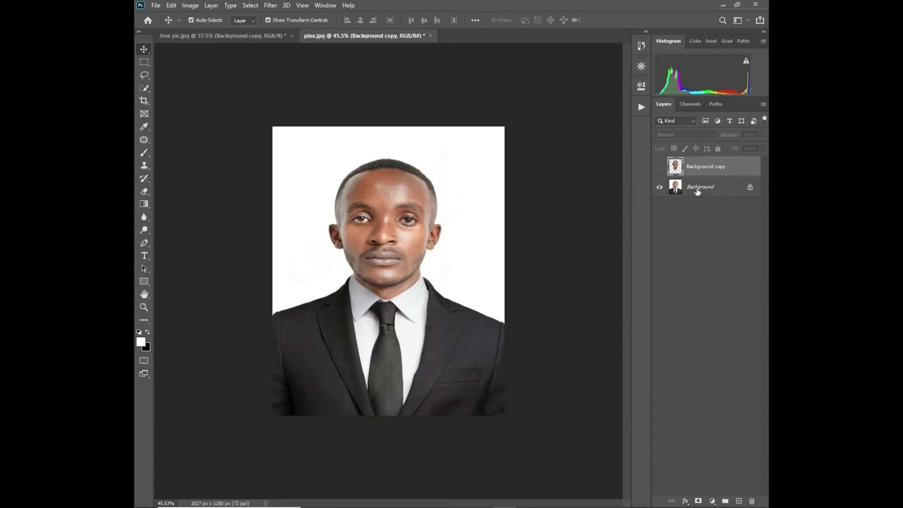
{"action": "left_click", "coordinate": [718, 188]}
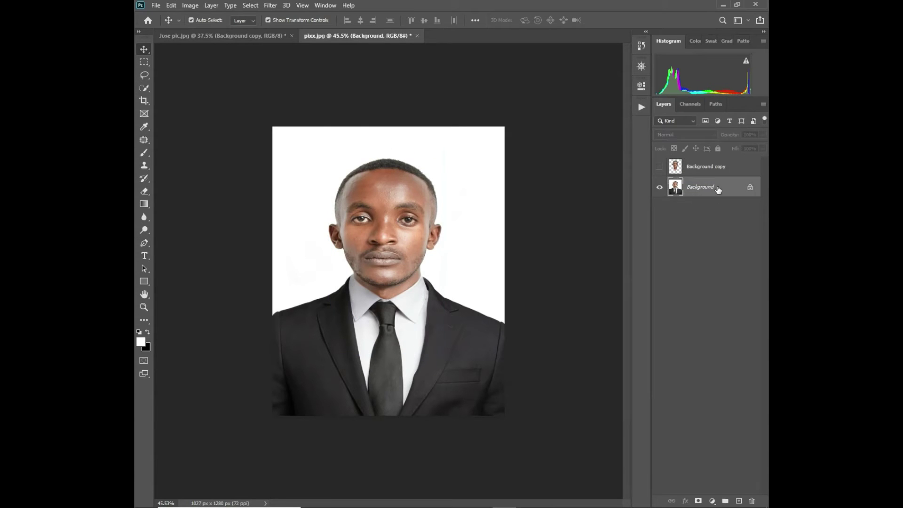
{"action": "left_click", "coordinate": [144, 165]}
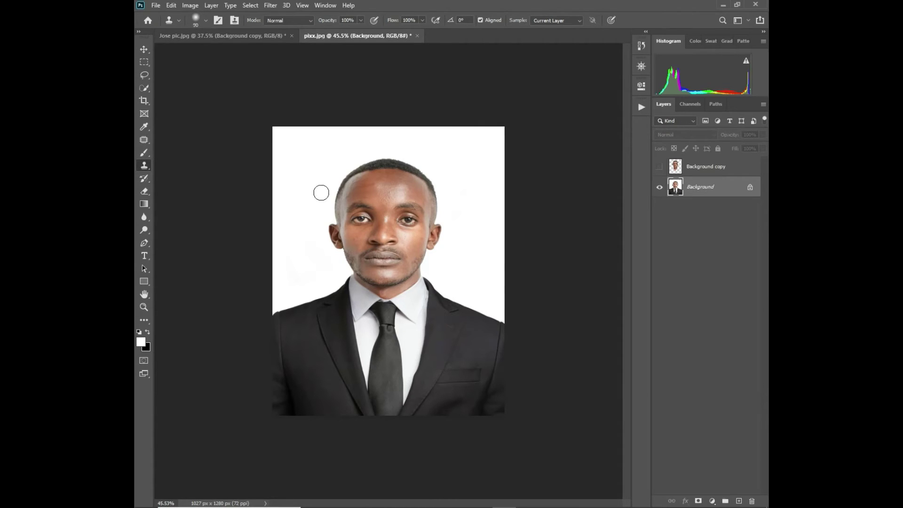
Set the Clone Stamp brush to 133 px and dismiss the missing-source warning after a trial stroke.
{"action": "left_click", "coordinate": [206, 20]}
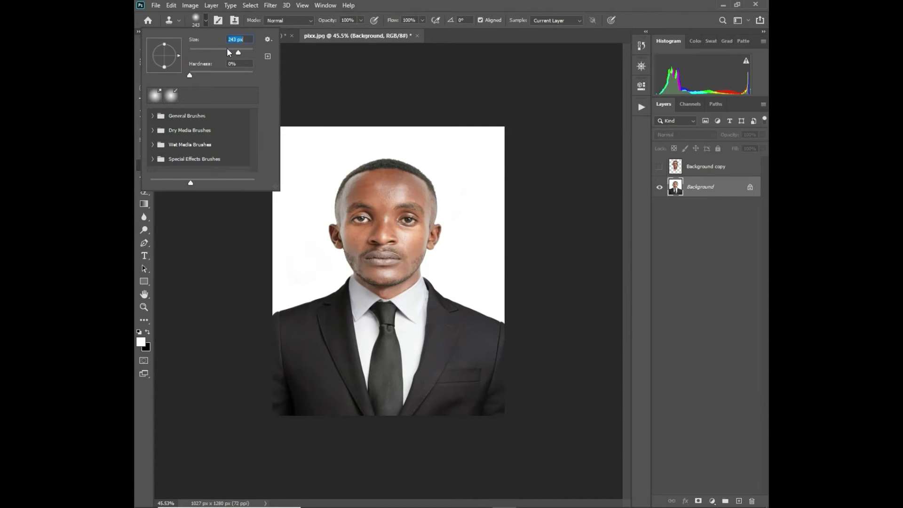
{"action": "left_click_drag", "start_coordinate": [237, 47], "coordinate": [226, 46]}
{"action": "left_click", "coordinate": [328, 167]}
{"action": "left_click", "coordinate": [328, 168]}
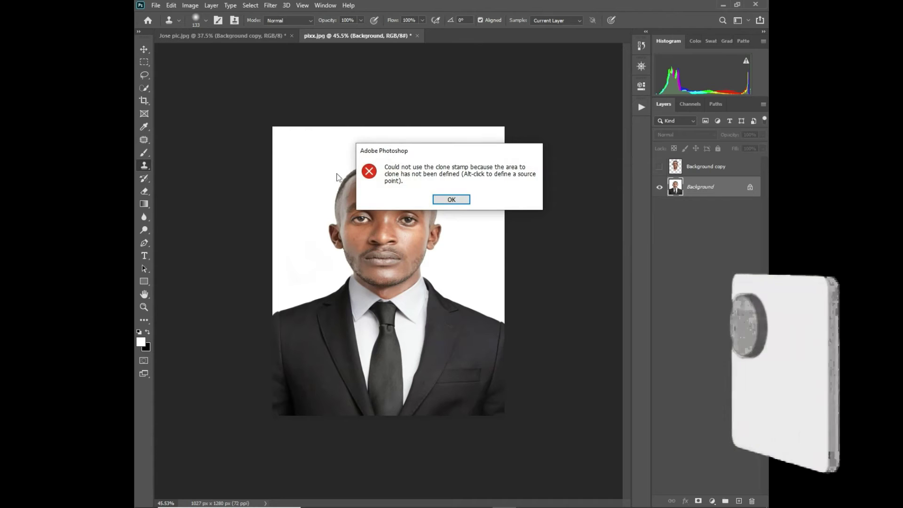
{"action": "left_click", "coordinate": [449, 204]}
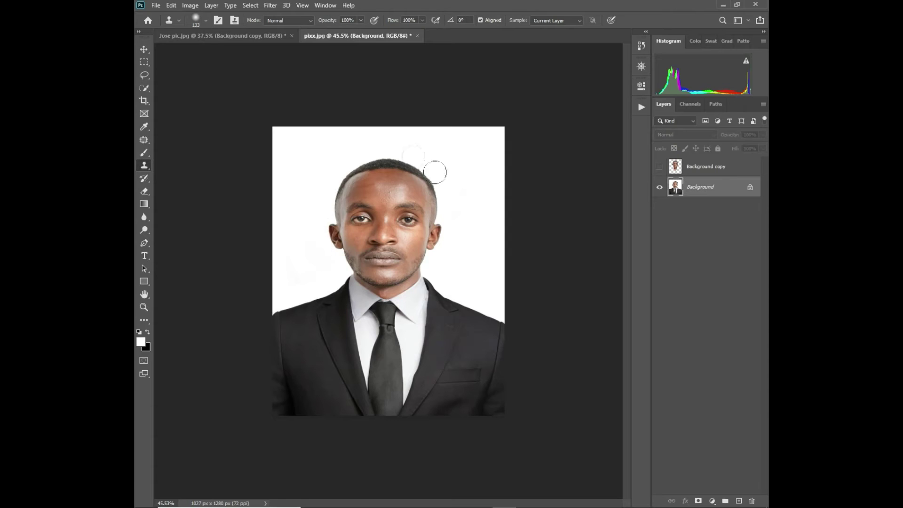
Clone white background over the left ear, cheek and jaw, shrinking the brush to 60.
{"action": "left_click", "coordinate": [661, 168]}
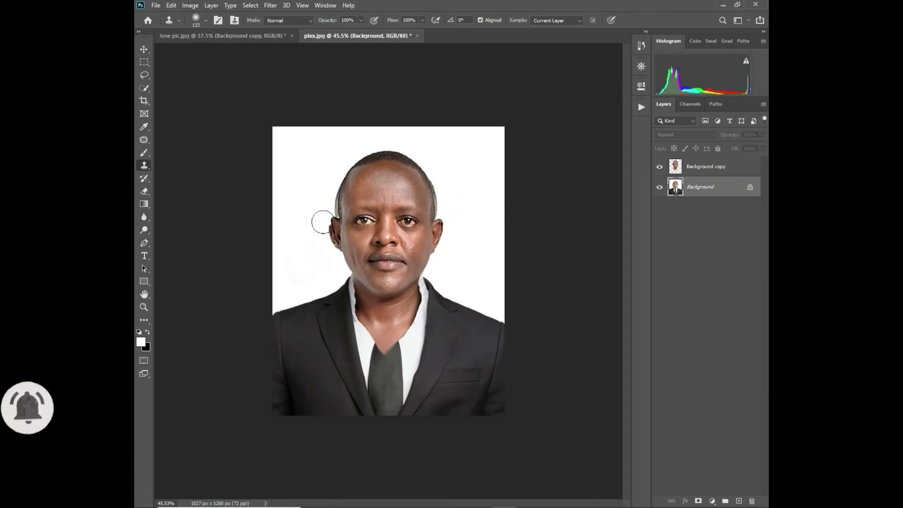
{"action": "left_click", "coordinate": [660, 167]}
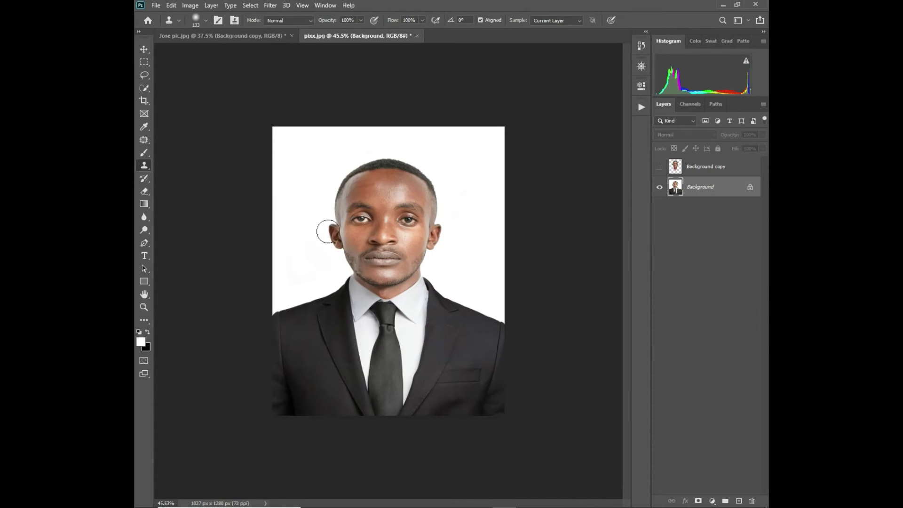
{"action": "mouse_move", "coordinate": [328, 232]}
{"action": "left_mouse_down"}
{"action": "mouse_move", "coordinate": [341, 172]}
{"action": "mouse_move", "coordinate": [336, 177]}
{"action": "mouse_move", "coordinate": [352, 162]}
{"action": "mouse_move", "coordinate": [336, 181]}
{"action": "mouse_move", "coordinate": [328, 224]}
{"action": "mouse_move", "coordinate": [332, 189]}
{"action": "mouse_move", "coordinate": [360, 162]}
{"action": "mouse_move", "coordinate": [342, 180]}
{"action": "mouse_move", "coordinate": [333, 245]}
{"action": "left_mouse_up"}
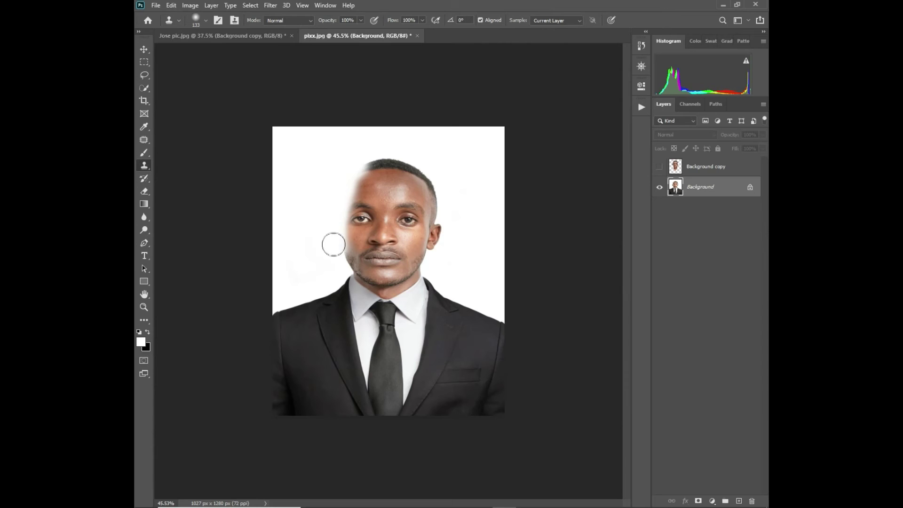
{"action": "scroll", "coordinate": [310, 250], "scroll_direction": "up", "scroll_amount": 3}
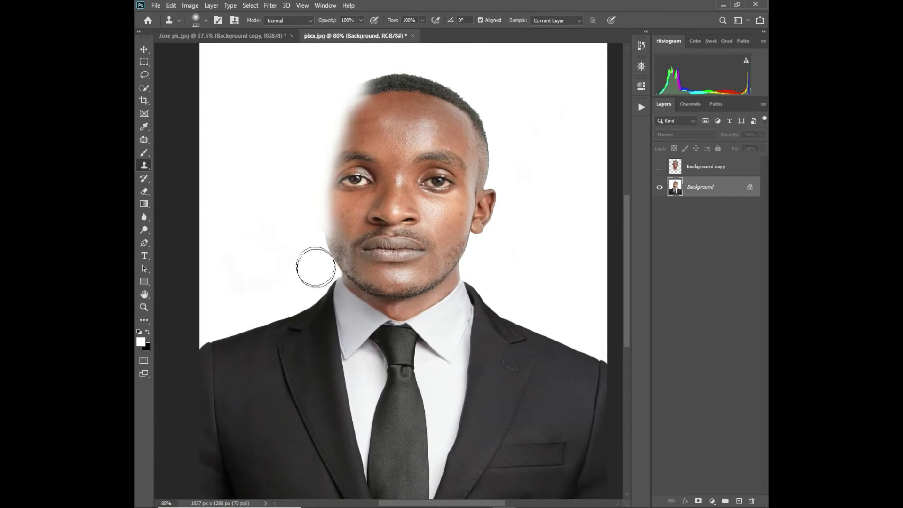
{"action": "key", "text": "bracketleft"}
{"action": "key", "text": "bracketleft"}
{"action": "key", "text": "bracketleft"}
{"action": "key", "text": "bracketleft"}
{"action": "key", "text": "bracketleft"}
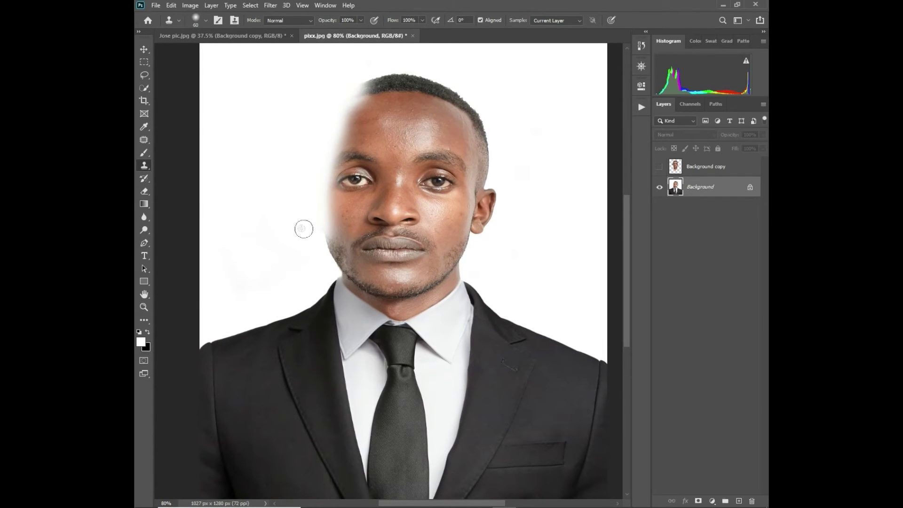
{"action": "mouse_move", "coordinate": [303, 228]}
{"action": "left_mouse_down"}
{"action": "mouse_move", "coordinate": [340, 266]}
{"action": "mouse_move", "coordinate": [311, 218]}
{"action": "mouse_move", "coordinate": [316, 164]}
{"action": "mouse_move", "coordinate": [331, 233]}
{"action": "mouse_move", "coordinate": [318, 162]}
{"action": "mouse_move", "coordinate": [328, 179]}
{"action": "mouse_move", "coordinate": [351, 110]}
{"action": "mouse_move", "coordinate": [374, 83]}
{"action": "mouse_move", "coordinate": [362, 88]}
{"action": "mouse_move", "coordinate": [409, 69]}
{"action": "mouse_move", "coordinate": [429, 110]}
{"action": "left_mouse_up"}
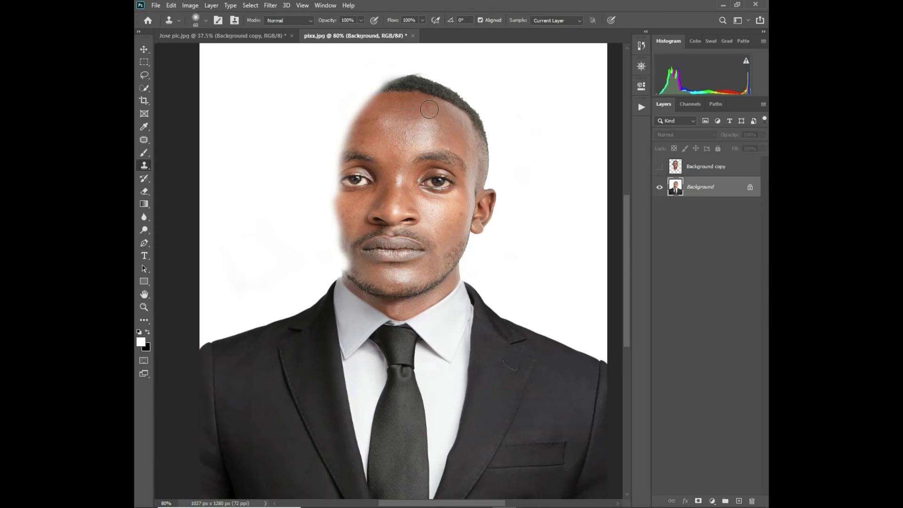
Clone away the side hair and upper ear, touch up the left jaw, and show the face again.
{"action": "left_click", "coordinate": [660, 167]}
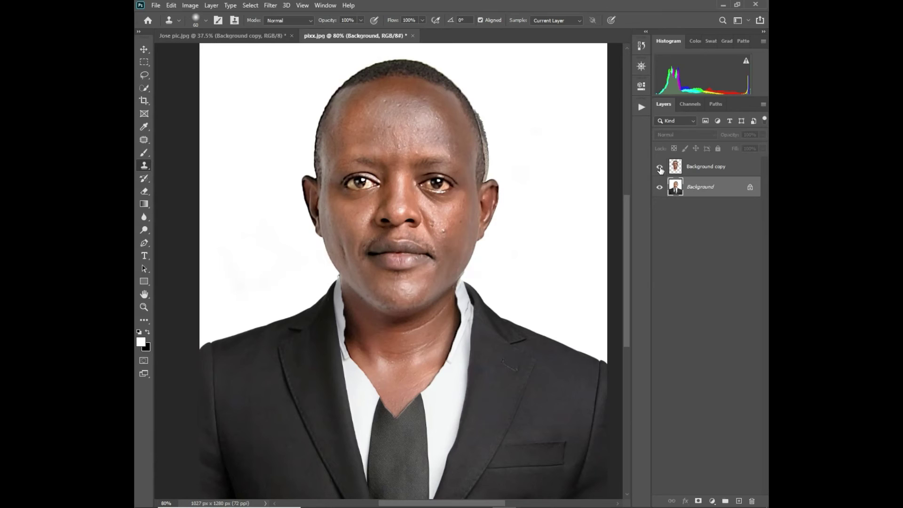
{"action": "left_click", "coordinate": [660, 167]}
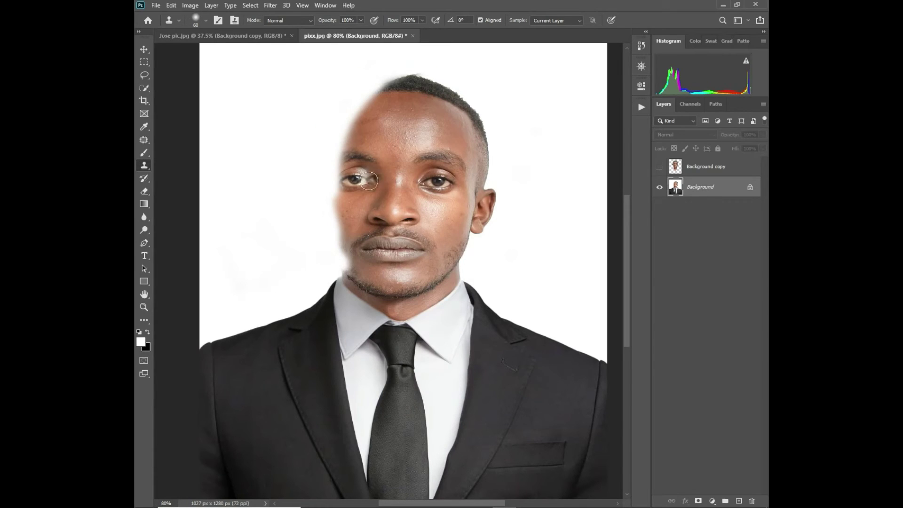
{"action": "mouse_move", "coordinate": [490, 120]}
{"action": "left_mouse_down"}
{"action": "mouse_move", "coordinate": [489, 168]}
{"action": "mouse_move", "coordinate": [467, 93]}
{"action": "mouse_move", "coordinate": [499, 165]}
{"action": "mouse_move", "coordinate": [487, 146]}
{"action": "mouse_move", "coordinate": [484, 225]}
{"action": "mouse_move", "coordinate": [497, 203]}
{"action": "mouse_move", "coordinate": [496, 189]}
{"action": "mouse_move", "coordinate": [493, 216]}
{"action": "mouse_move", "coordinate": [472, 246]}
{"action": "mouse_move", "coordinate": [476, 154]}
{"action": "mouse_move", "coordinate": [462, 103]}
{"action": "mouse_move", "coordinate": [479, 156]}
{"action": "mouse_move", "coordinate": [446, 95]}
{"action": "mouse_move", "coordinate": [466, 102]}
{"action": "mouse_move", "coordinate": [422, 83]}
{"action": "mouse_move", "coordinate": [493, 85]}
{"action": "mouse_move", "coordinate": [371, 84]}
{"action": "mouse_move", "coordinate": [442, 95]}
{"action": "mouse_move", "coordinate": [471, 133]}
{"action": "mouse_move", "coordinate": [452, 279]}
{"action": "left_mouse_up"}
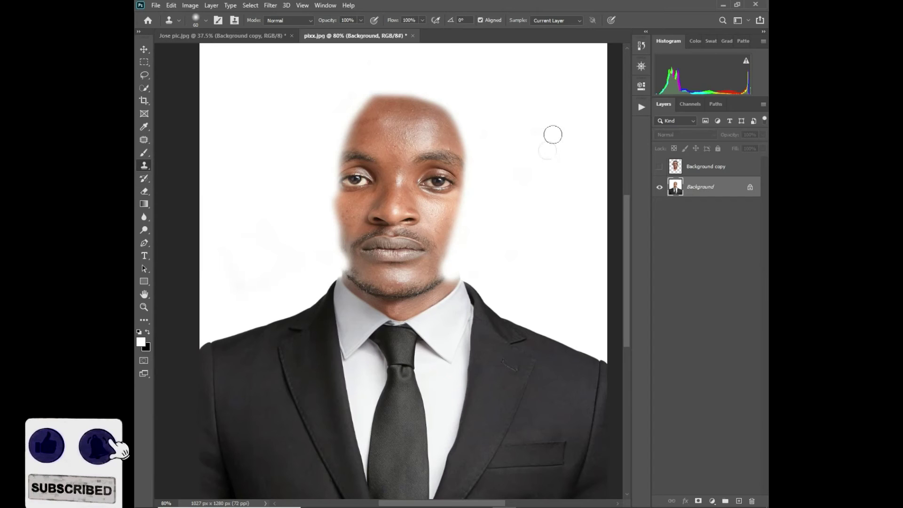
{"action": "left_click_drag", "start_coordinate": [326, 184], "coordinate": [345, 268]}
{"action": "scroll", "coordinate": [313, 242], "scroll_direction": "up", "scroll_amount": 1}
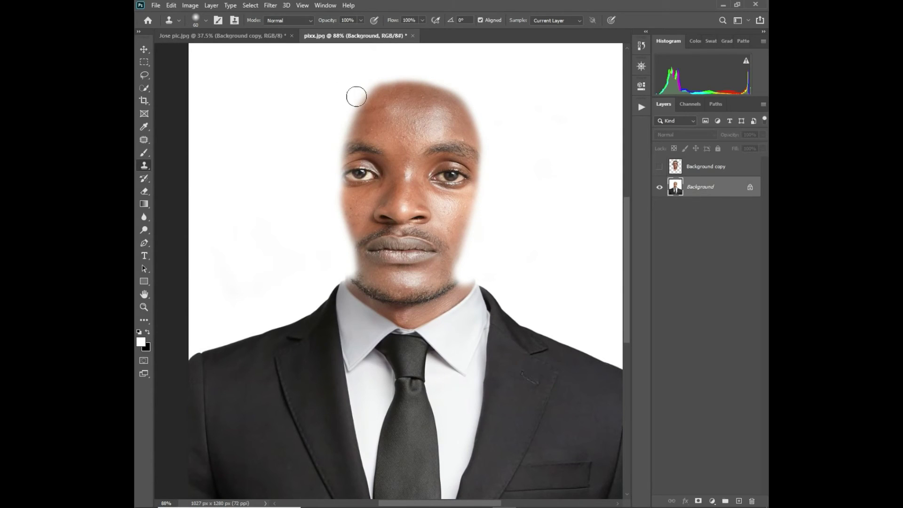
{"action": "left_click", "coordinate": [659, 167]}
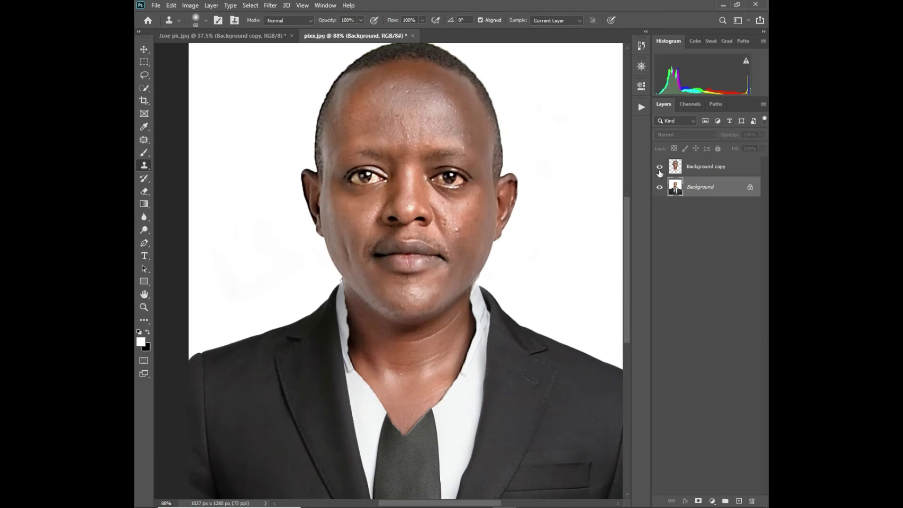
Undo the stray clone smudges on the white background right of the shoulder.
{"action": "scroll", "coordinate": [532, 259], "scroll_direction": "down", "scroll_amount": 5}
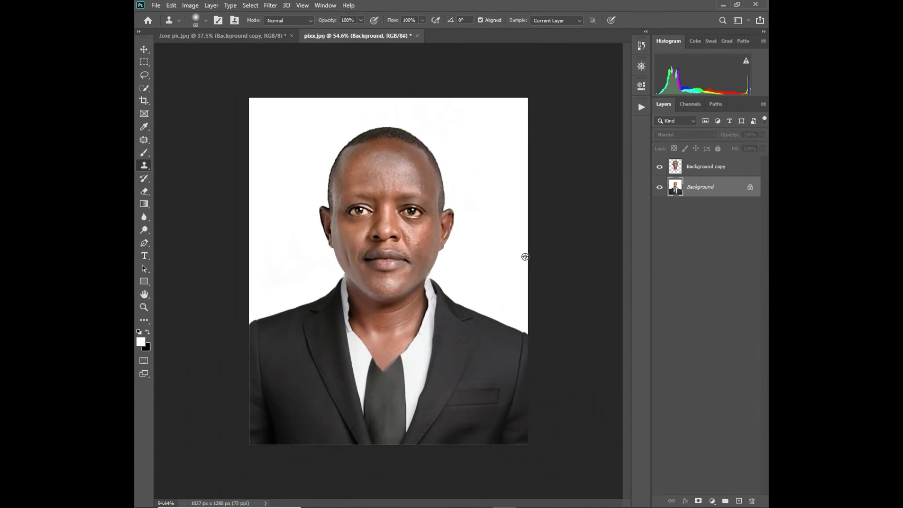
{"action": "scroll", "coordinate": [525, 256], "scroll_direction": "down", "scroll_amount": 1}
{"action": "scroll", "coordinate": [397, 305], "scroll_direction": "up", "scroll_amount": 2}
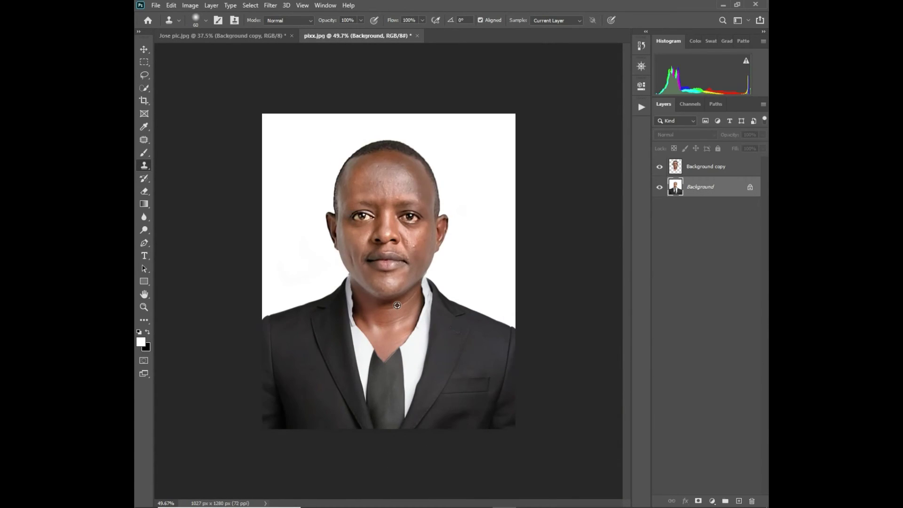
{"action": "scroll", "coordinate": [397, 305], "scroll_direction": "up", "scroll_amount": 1}
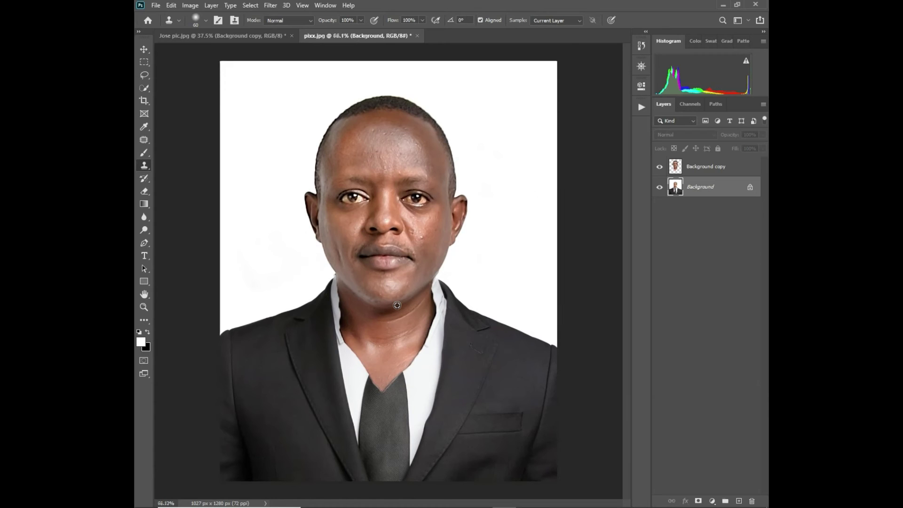
{"action": "scroll", "coordinate": [395, 303], "scroll_direction": "up", "scroll_amount": 1}
{"action": "key", "text": "ctrl+z"}
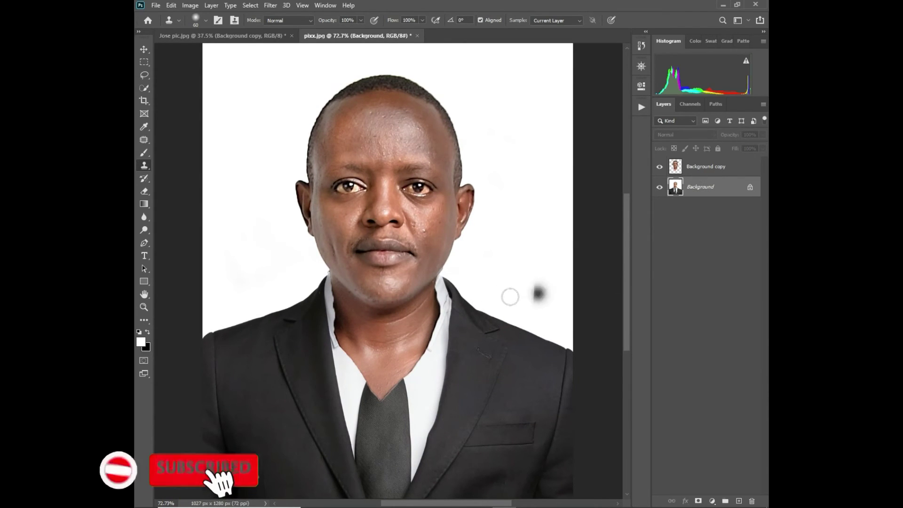
{"action": "left_click_drag", "start_coordinate": [539, 262], "coordinate": [557, 247]}
{"action": "key", "text": "ctrl+z"}
On the Background copy layer, erase the neck edge along the left collar with the standard Eraser.
{"action": "left_click", "coordinate": [713, 168]}
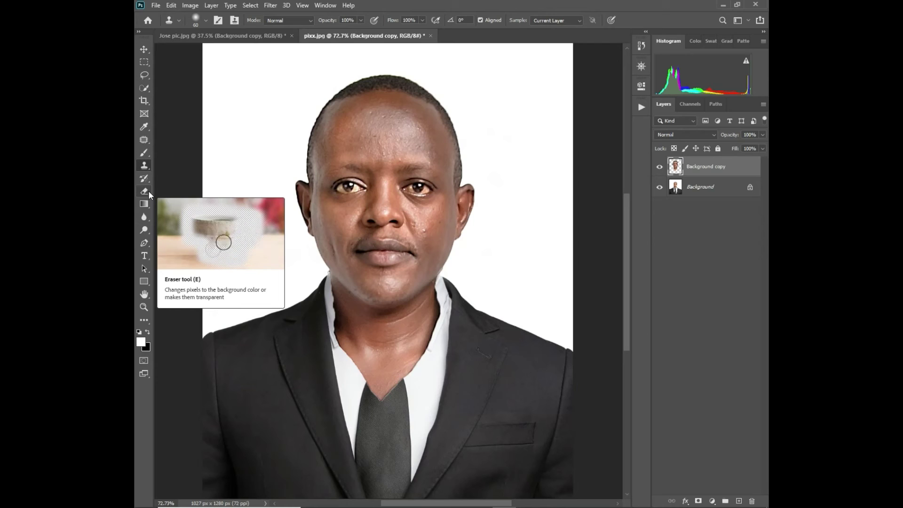
{"action": "left_click_drag", "start_coordinate": [149, 190], "coordinate": [176, 189]}
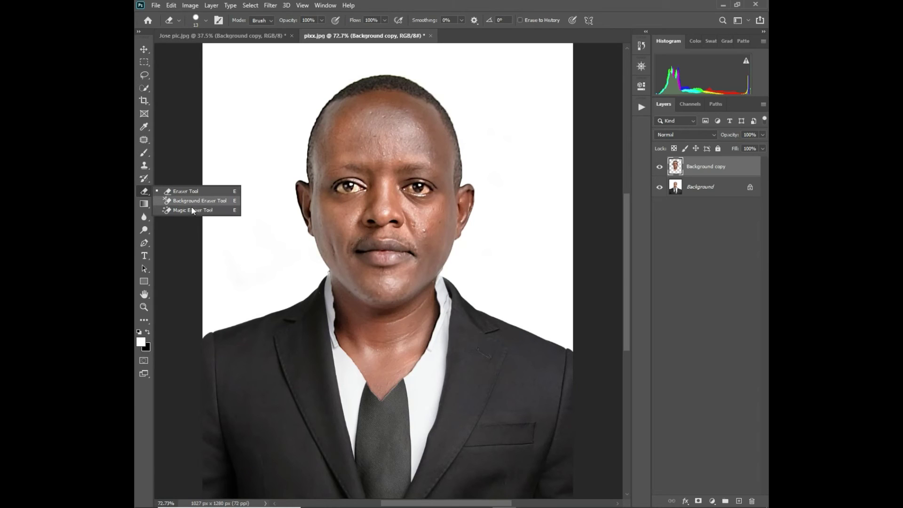
{"action": "left_click", "coordinate": [188, 191]}
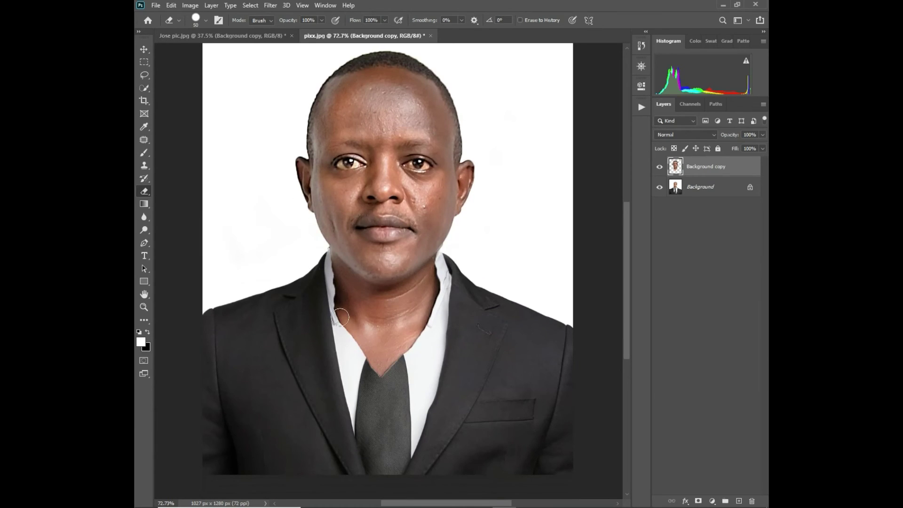
{"action": "scroll", "coordinate": [336, 308], "scroll_direction": "up", "scroll_amount": 2}
{"action": "mouse_move", "coordinate": [329, 300]}
{"action": "left_mouse_down"}
{"action": "mouse_move", "coordinate": [343, 324]}
{"action": "mouse_move", "coordinate": [322, 276]}
{"action": "left_mouse_up"}
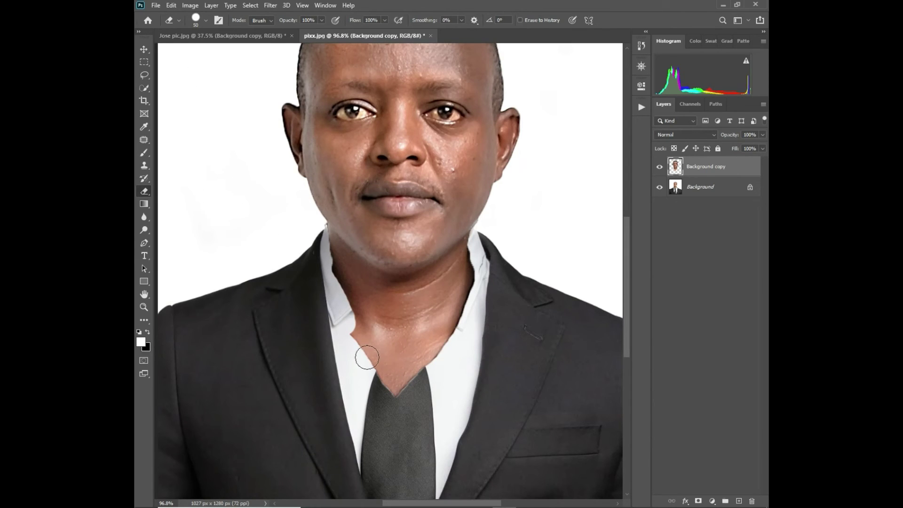
{"action": "left_click_drag", "start_coordinate": [367, 357], "coordinate": [344, 320]}
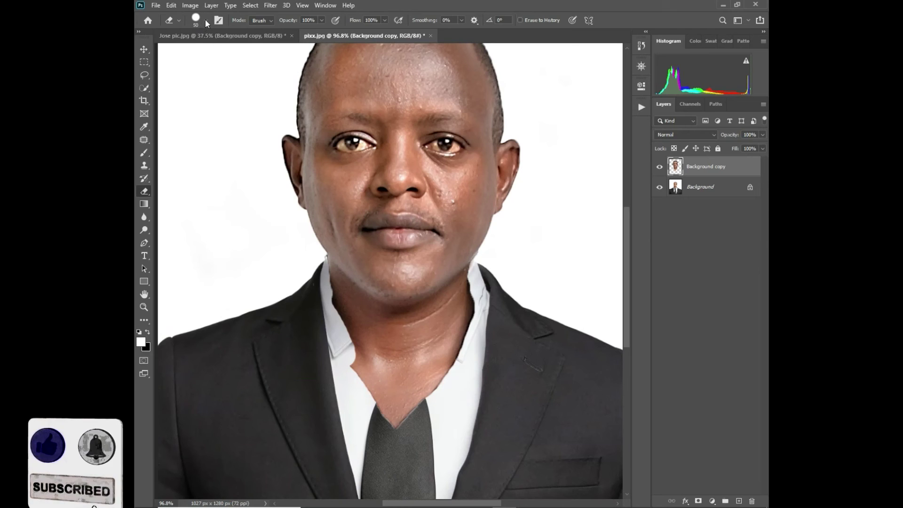
{"action": "left_click", "coordinate": [206, 20]}
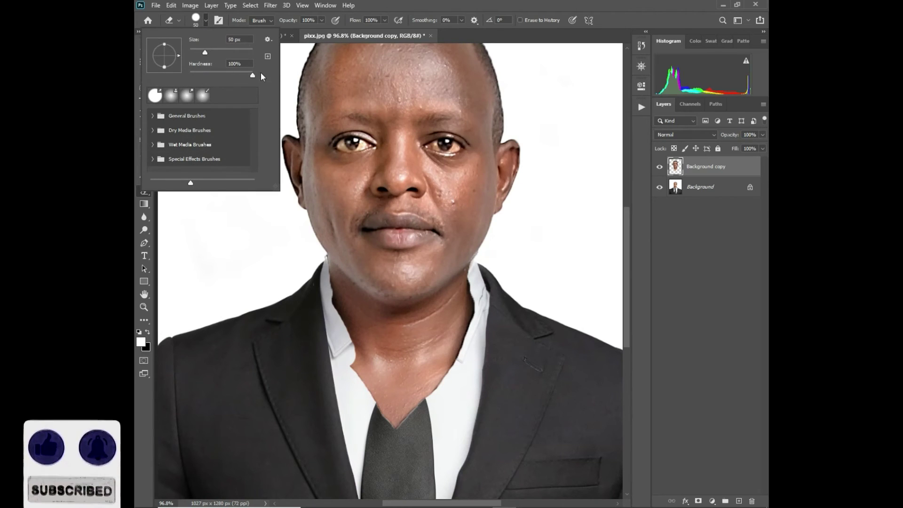
Soften the eraser brush to 5% hardness.
{"action": "left_click", "coordinate": [251, 76]}
{"action": "left_click_drag", "start_coordinate": [251, 75], "coordinate": [208, 77]}
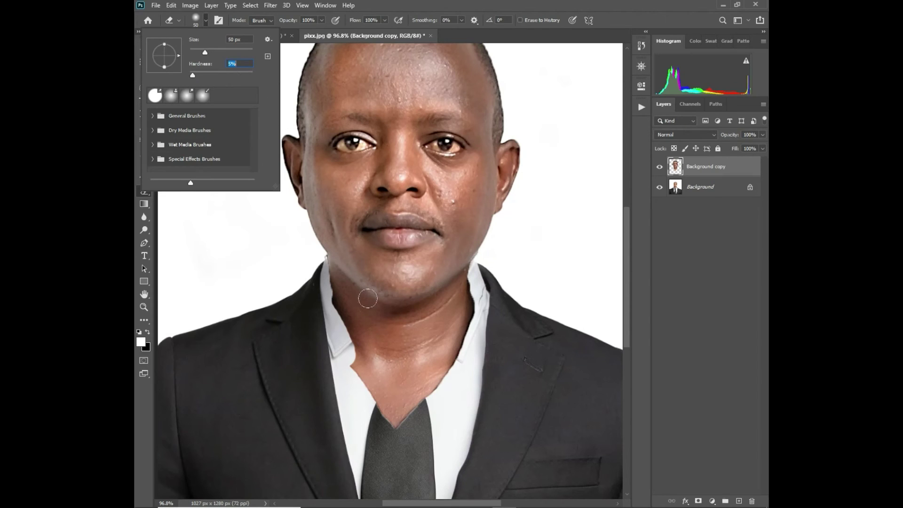
{"action": "key", "text": "Return"}
Erase skin over the left collar, undo the overreach onto the tie knot, and re-erase beside the neck.
{"action": "mouse_move", "coordinate": [342, 349]}
{"action": "left_mouse_down"}
{"action": "mouse_move", "coordinate": [381, 395]}
{"action": "mouse_move", "coordinate": [336, 354]}
{"action": "left_mouse_up"}
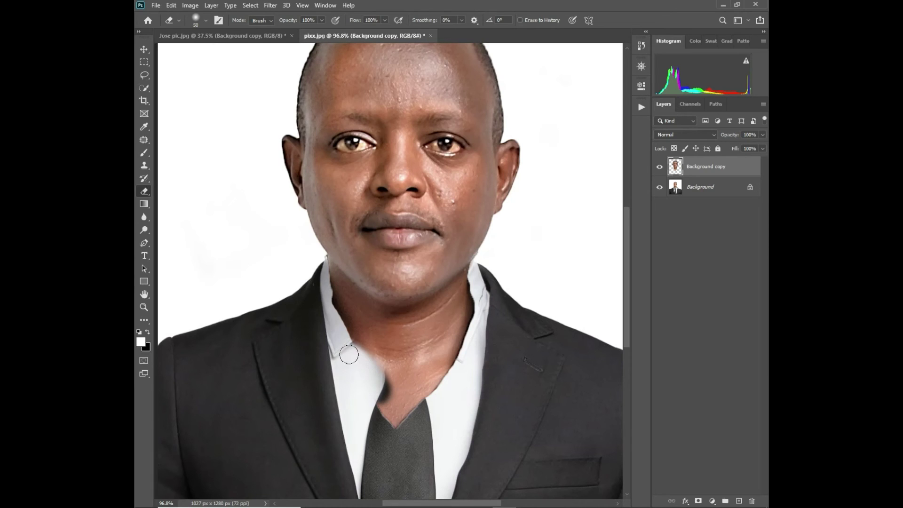
{"action": "mouse_move", "coordinate": [345, 347]}
{"action": "left_mouse_down"}
{"action": "mouse_move", "coordinate": [319, 304]}
{"action": "mouse_move", "coordinate": [342, 334]}
{"action": "mouse_move", "coordinate": [321, 272]}
{"action": "mouse_move", "coordinate": [360, 348]}
{"action": "mouse_move", "coordinate": [348, 329]}
{"action": "mouse_move", "coordinate": [387, 374]}
{"action": "mouse_move", "coordinate": [361, 350]}
{"action": "mouse_move", "coordinate": [380, 363]}
{"action": "mouse_move", "coordinate": [353, 330]}
{"action": "mouse_move", "coordinate": [389, 364]}
{"action": "mouse_move", "coordinate": [389, 406]}
{"action": "mouse_move", "coordinate": [378, 402]}
{"action": "mouse_move", "coordinate": [406, 404]}
{"action": "mouse_move", "coordinate": [396, 422]}
{"action": "mouse_move", "coordinate": [452, 359]}
{"action": "mouse_move", "coordinate": [400, 381]}
{"action": "mouse_move", "coordinate": [424, 365]}
{"action": "mouse_move", "coordinate": [424, 379]}
{"action": "mouse_move", "coordinate": [376, 373]}
{"action": "mouse_move", "coordinate": [437, 351]}
{"action": "mouse_move", "coordinate": [402, 361]}
{"action": "mouse_move", "coordinate": [444, 343]}
{"action": "mouse_move", "coordinate": [480, 261]}
{"action": "mouse_move", "coordinate": [470, 290]}
{"action": "left_mouse_up"}
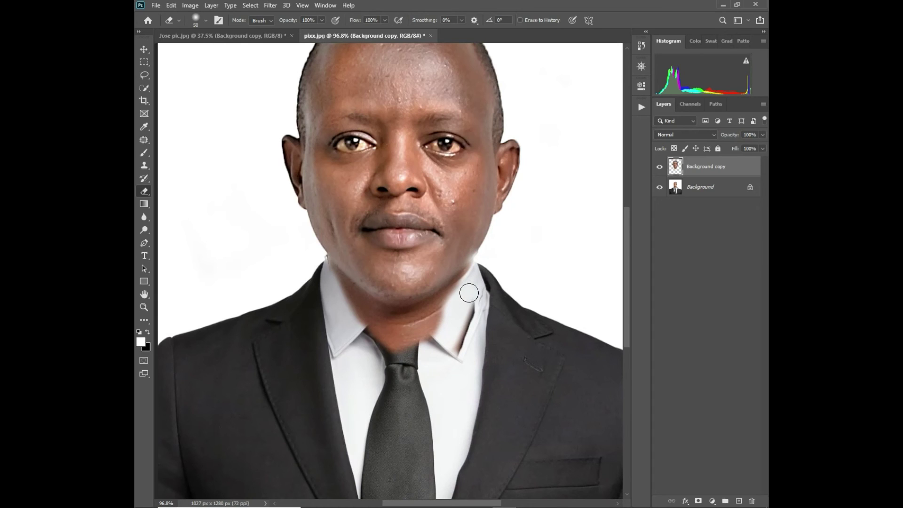
{"action": "key", "text": "ctrl+z"}
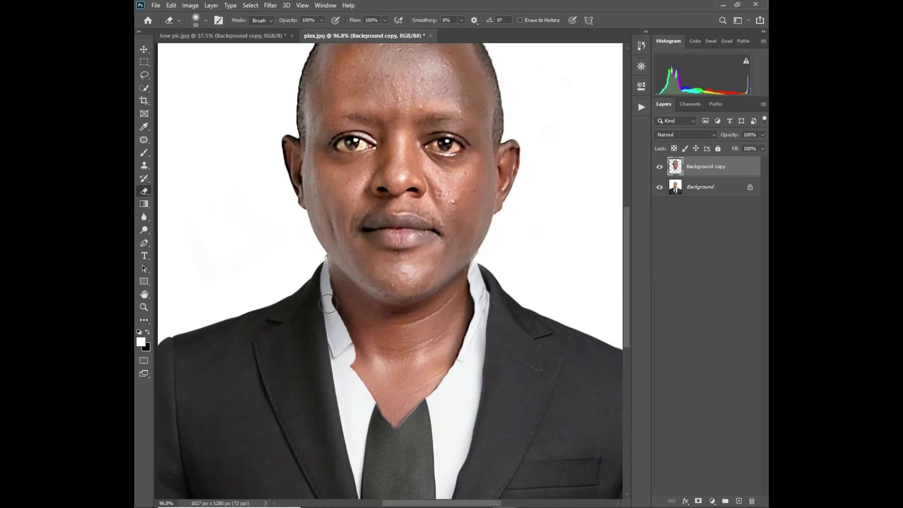
{"action": "mouse_move", "coordinate": [327, 304]}
{"action": "left_mouse_down"}
{"action": "mouse_move", "coordinate": [352, 355]}
{"action": "mouse_move", "coordinate": [329, 324]}
{"action": "left_mouse_up"}
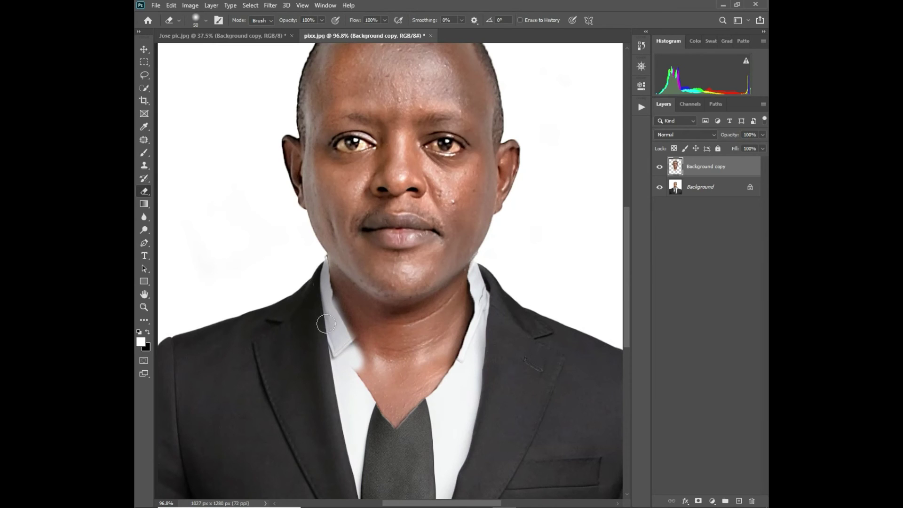
Shrink the eraser and clear neck skin from both collar edges and above the tie knot.
{"action": "mouse_move", "coordinate": [329, 314]}
{"action": "left_mouse_down"}
{"action": "mouse_move", "coordinate": [341, 328]}
{"action": "mouse_move", "coordinate": [326, 296]}
{"action": "mouse_move", "coordinate": [382, 395]}
{"action": "mouse_move", "coordinate": [356, 372]}
{"action": "mouse_move", "coordinate": [401, 424]}
{"action": "mouse_move", "coordinate": [423, 398]}
{"action": "mouse_move", "coordinate": [385, 397]}
{"action": "mouse_move", "coordinate": [427, 386]}
{"action": "mouse_move", "coordinate": [450, 363]}
{"action": "mouse_move", "coordinate": [482, 288]}
{"action": "mouse_move", "coordinate": [453, 351]}
{"action": "mouse_move", "coordinate": [476, 285]}
{"action": "mouse_move", "coordinate": [440, 360]}
{"action": "mouse_move", "coordinate": [454, 339]}
{"action": "mouse_move", "coordinate": [423, 371]}
{"action": "mouse_move", "coordinate": [431, 366]}
{"action": "mouse_move", "coordinate": [398, 378]}
{"action": "mouse_move", "coordinate": [405, 378]}
{"action": "mouse_move", "coordinate": [371, 372]}
{"action": "mouse_move", "coordinate": [404, 370]}
{"action": "mouse_move", "coordinate": [379, 370]}
{"action": "mouse_move", "coordinate": [437, 349]}
{"action": "left_mouse_up"}
{"action": "key", "text": "bracketleft"}
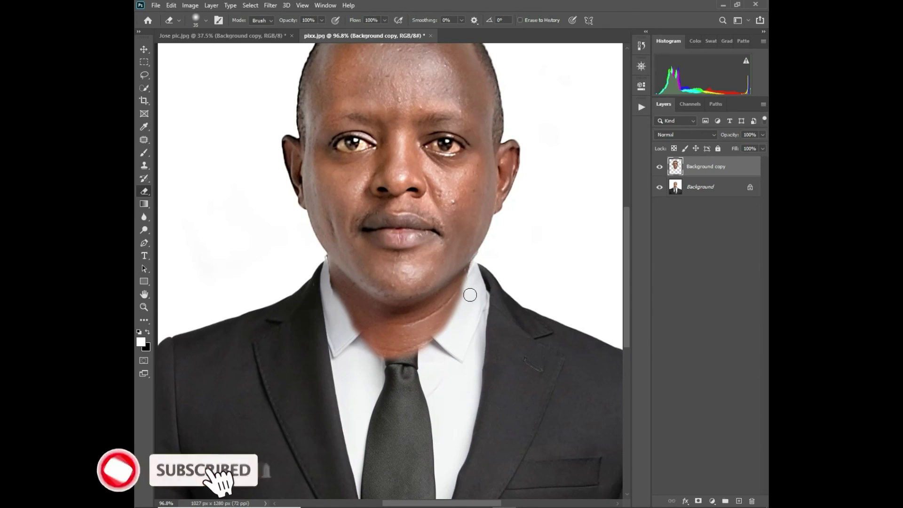
{"action": "mouse_move", "coordinate": [476, 276]}
{"action": "left_mouse_down"}
{"action": "mouse_move", "coordinate": [448, 332]}
{"action": "mouse_move", "coordinate": [466, 297]}
{"action": "mouse_move", "coordinate": [443, 326]}
{"action": "mouse_move", "coordinate": [475, 275]}
{"action": "mouse_move", "coordinate": [419, 344]}
{"action": "left_mouse_up"}
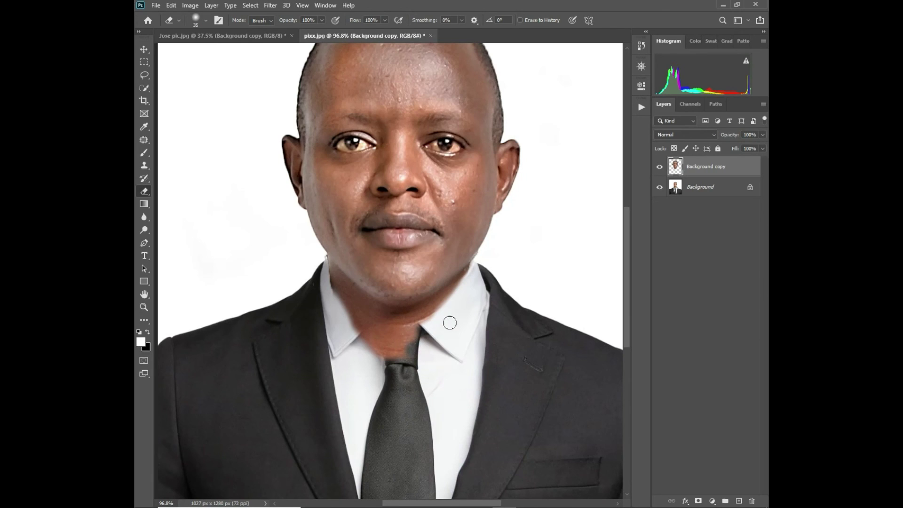
{"action": "mouse_move", "coordinate": [448, 313]}
{"action": "left_mouse_down"}
{"action": "mouse_move", "coordinate": [422, 330]}
{"action": "mouse_move", "coordinate": [383, 329]}
{"action": "mouse_move", "coordinate": [394, 346]}
{"action": "mouse_move", "coordinate": [426, 341]}
{"action": "mouse_move", "coordinate": [406, 369]}
{"action": "mouse_move", "coordinate": [375, 360]}
{"action": "mouse_move", "coordinate": [352, 330]}
{"action": "mouse_move", "coordinate": [374, 341]}
{"action": "mouse_move", "coordinate": [340, 322]}
{"action": "mouse_move", "coordinate": [372, 330]}
{"action": "mouse_move", "coordinate": [332, 305]}
{"action": "left_mouse_up"}
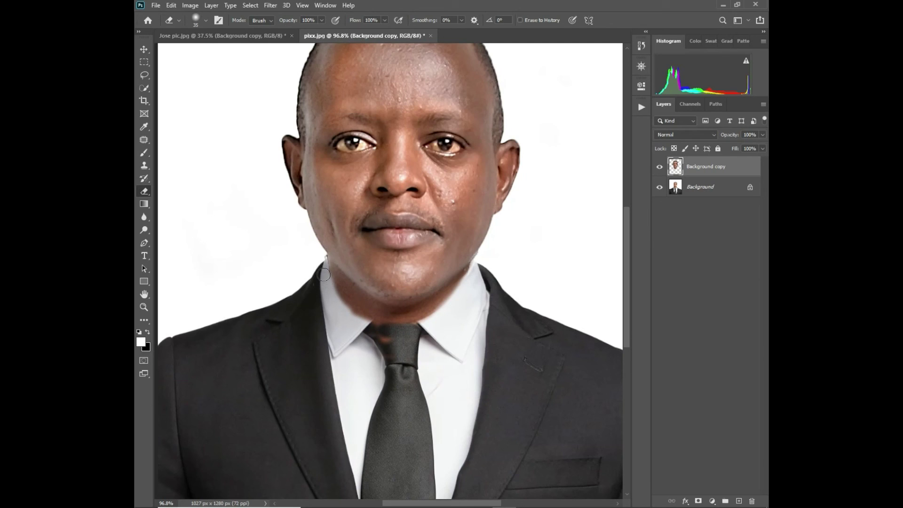
{"action": "mouse_move", "coordinate": [330, 293]}
{"action": "left_mouse_down"}
{"action": "mouse_move", "coordinate": [383, 328]}
{"action": "mouse_move", "coordinate": [333, 292]}
{"action": "mouse_move", "coordinate": [353, 308]}
{"action": "mouse_move", "coordinate": [336, 296]}
{"action": "left_mouse_up"}
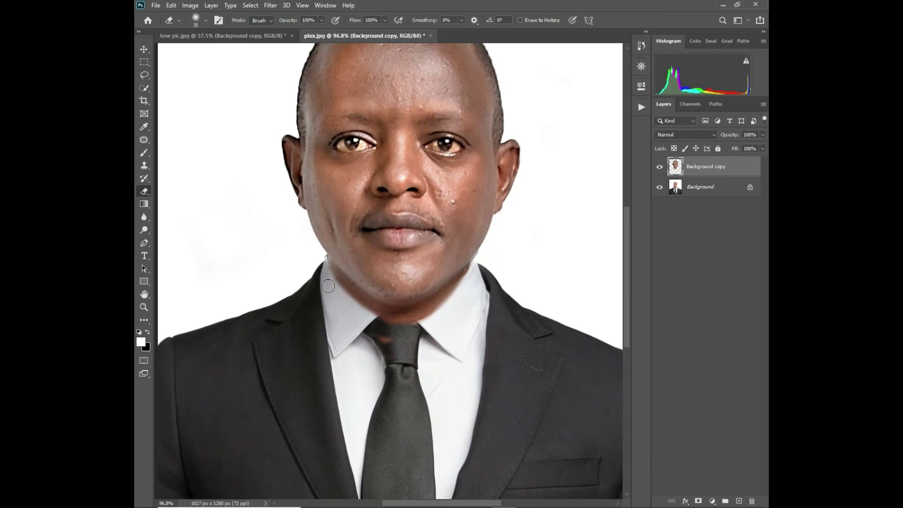
{"action": "mouse_move", "coordinate": [342, 295]}
{"action": "left_mouse_down"}
{"action": "mouse_move", "coordinate": [324, 267]}
{"action": "mouse_move", "coordinate": [331, 286]}
{"action": "left_mouse_up"}
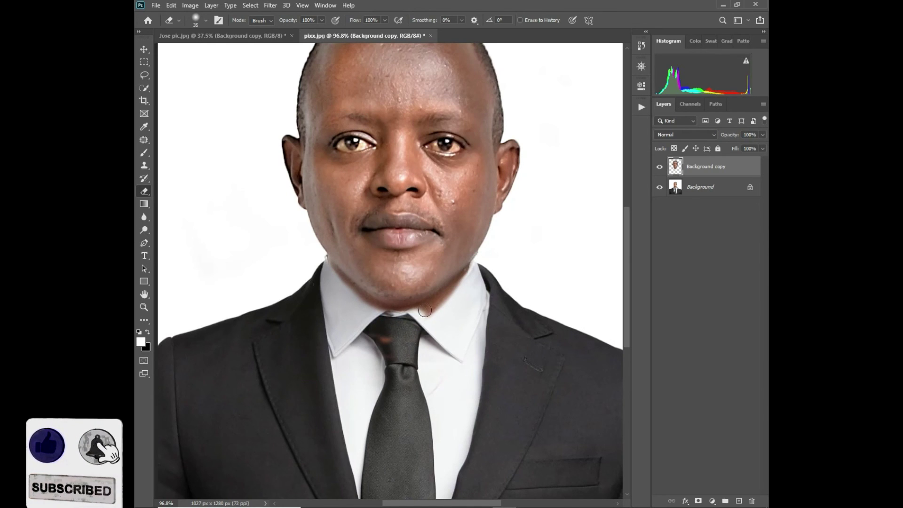
{"action": "mouse_move", "coordinate": [397, 319]}
{"action": "left_mouse_down"}
{"action": "mouse_move", "coordinate": [456, 295]}
{"action": "mouse_move", "coordinate": [447, 298]}
{"action": "mouse_move", "coordinate": [460, 282]}
{"action": "mouse_move", "coordinate": [404, 317]}
{"action": "mouse_move", "coordinate": [364, 308]}
{"action": "mouse_move", "coordinate": [379, 312]}
{"action": "mouse_move", "coordinate": [348, 289]}
{"action": "mouse_move", "coordinate": [368, 305]}
{"action": "left_mouse_up"}
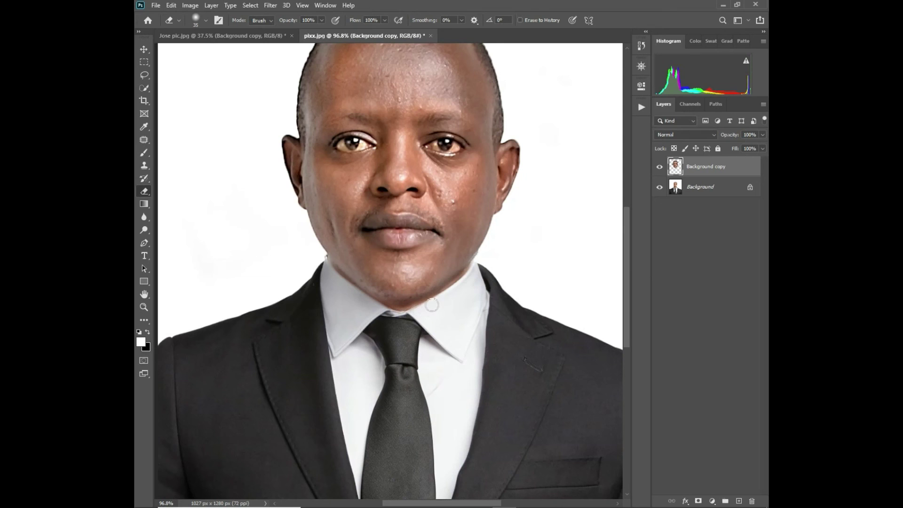
{"action": "scroll", "coordinate": [455, 301], "scroll_direction": "down", "scroll_amount": 5}
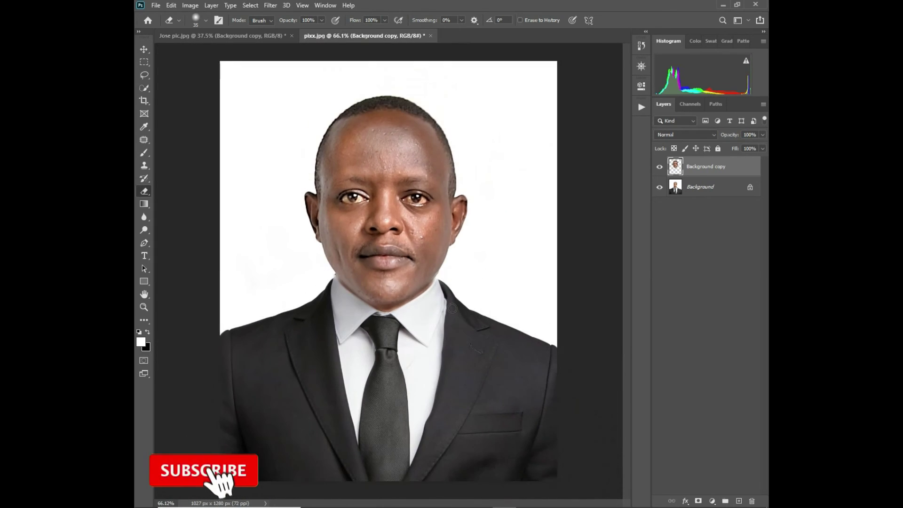
{"action": "scroll", "coordinate": [413, 361], "scroll_direction": "down", "scroll_amount": 3}
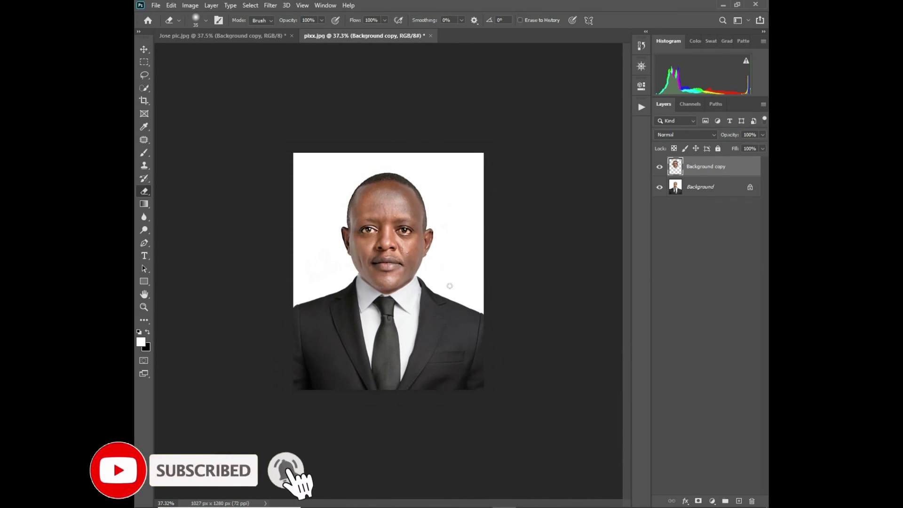
{"action": "scroll", "coordinate": [379, 302], "scroll_direction": "up", "scroll_amount": 2}
{"action": "scroll", "coordinate": [379, 302], "scroll_direction": "up", "scroll_amount": 4}
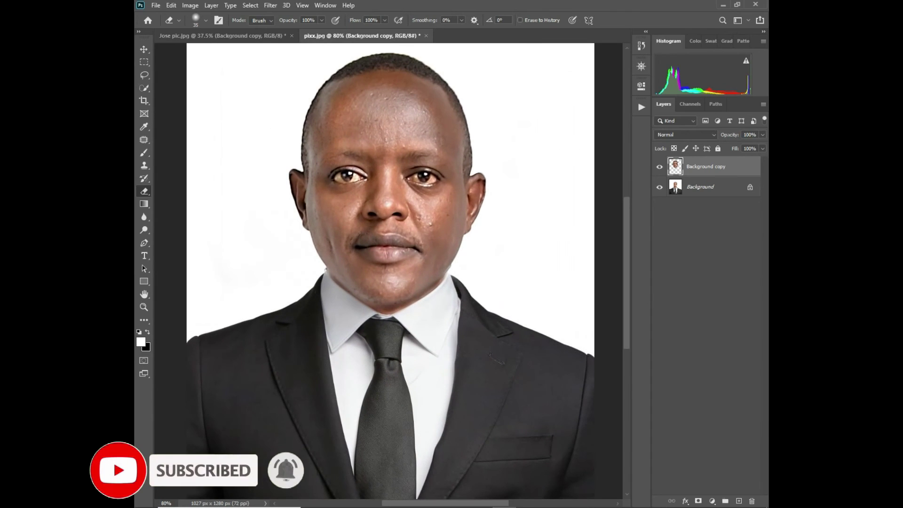
{"action": "scroll", "coordinate": [468, 300], "scroll_direction": "down", "scroll_amount": 4}
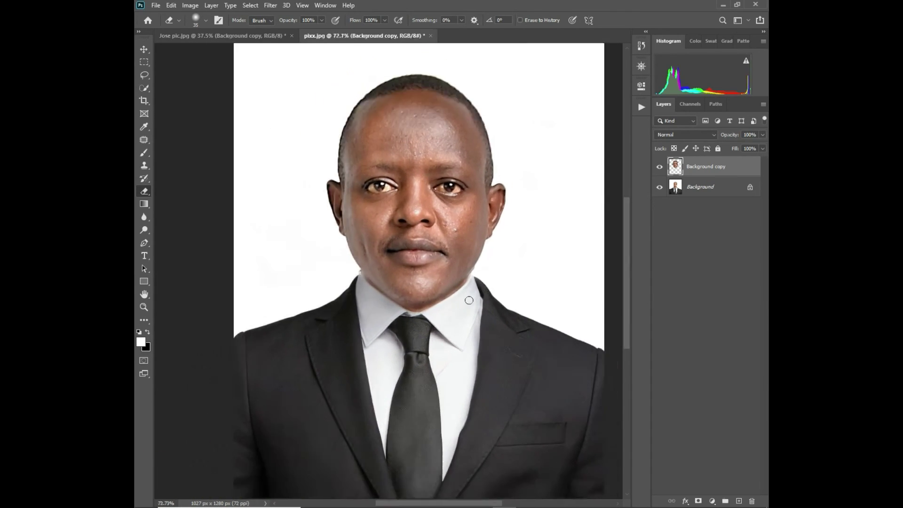
{"action": "scroll", "coordinate": [469, 300], "scroll_direction": "down", "scroll_amount": 1}
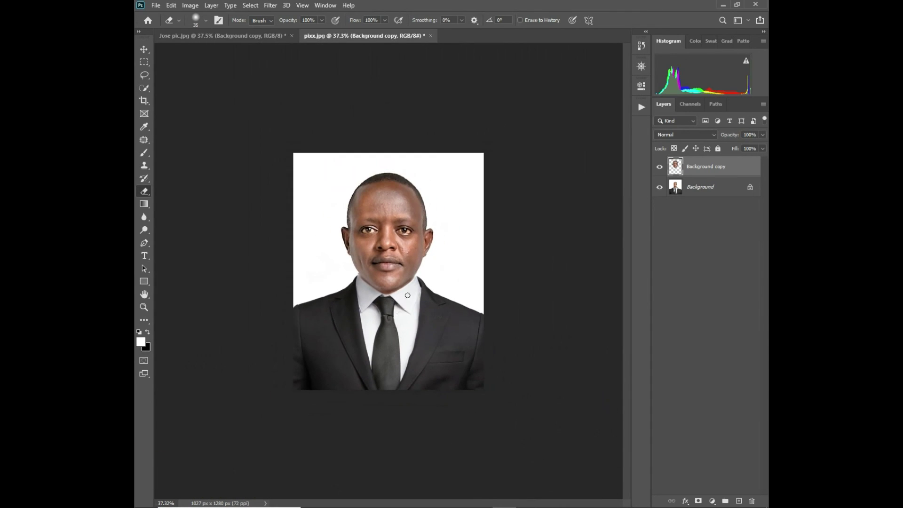
{"action": "scroll", "coordinate": [413, 273], "scroll_direction": "up", "scroll_amount": 1}
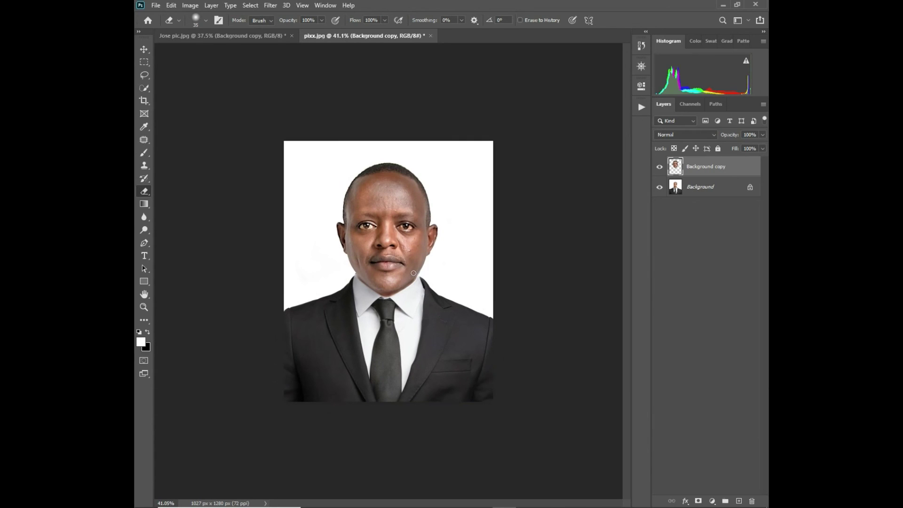
{"action": "scroll", "coordinate": [414, 273], "scroll_direction": "up", "scroll_amount": 2}
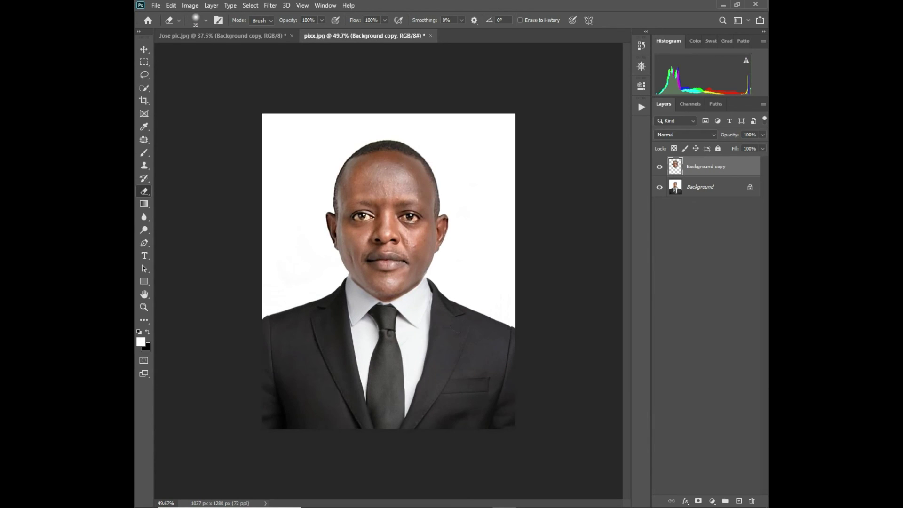
{"action": "scroll", "coordinate": [413, 272], "scroll_direction": "down", "scroll_amount": 2}
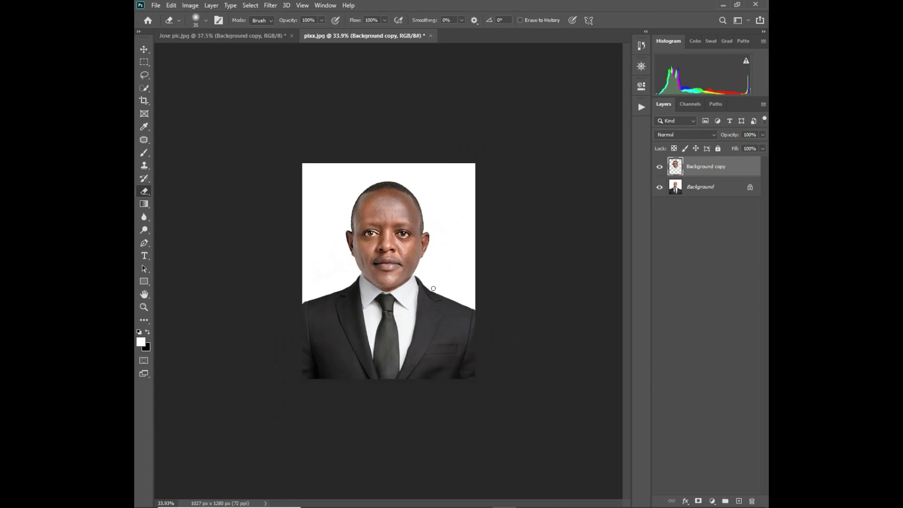
{"action": "scroll", "coordinate": [370, 309], "scroll_direction": "up", "scroll_amount": 3}
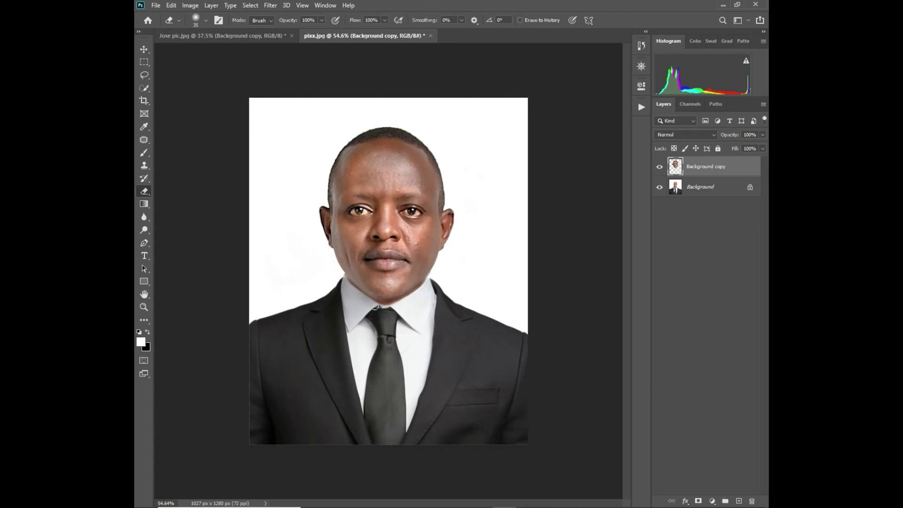